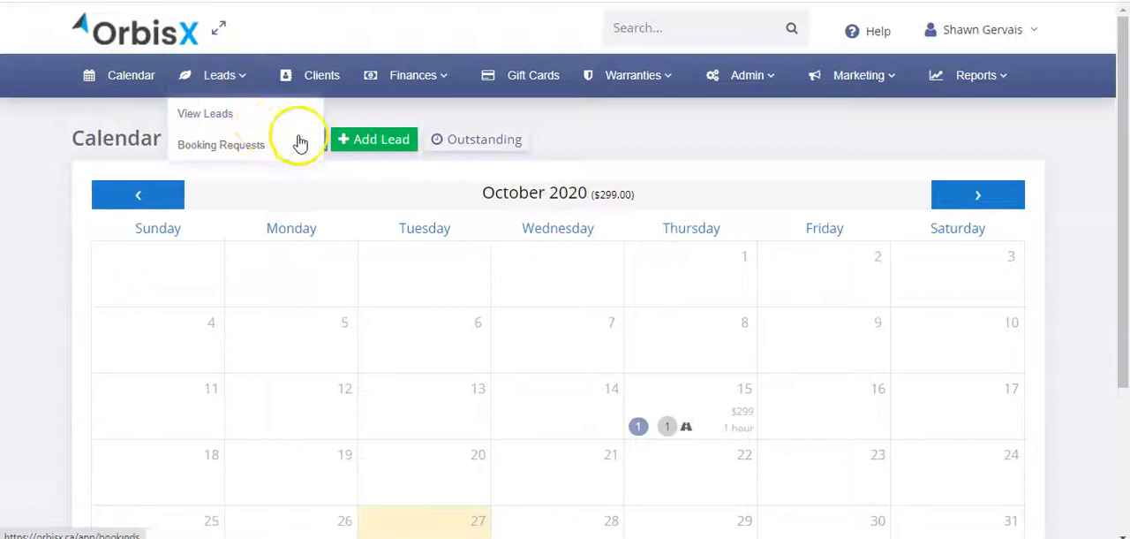
Step: Search the client list for the test account and open that client's record
click(323, 78)
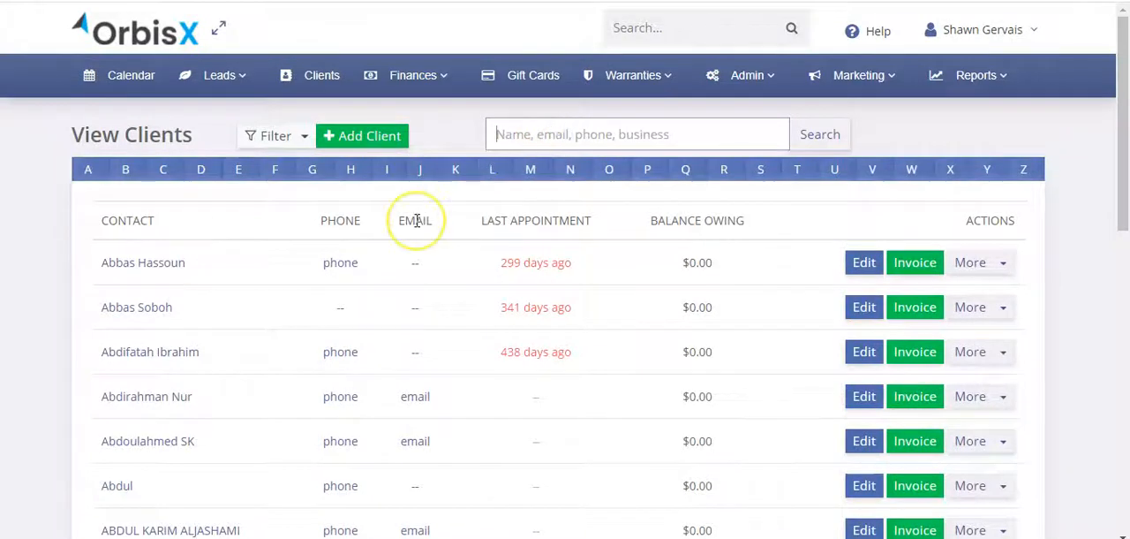
key(Return)
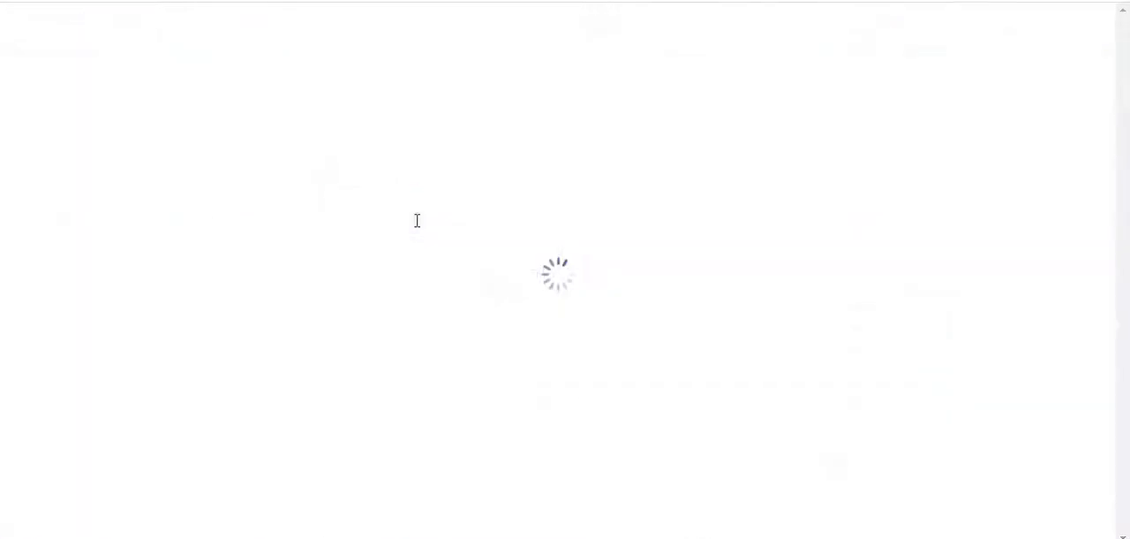
click(145, 408)
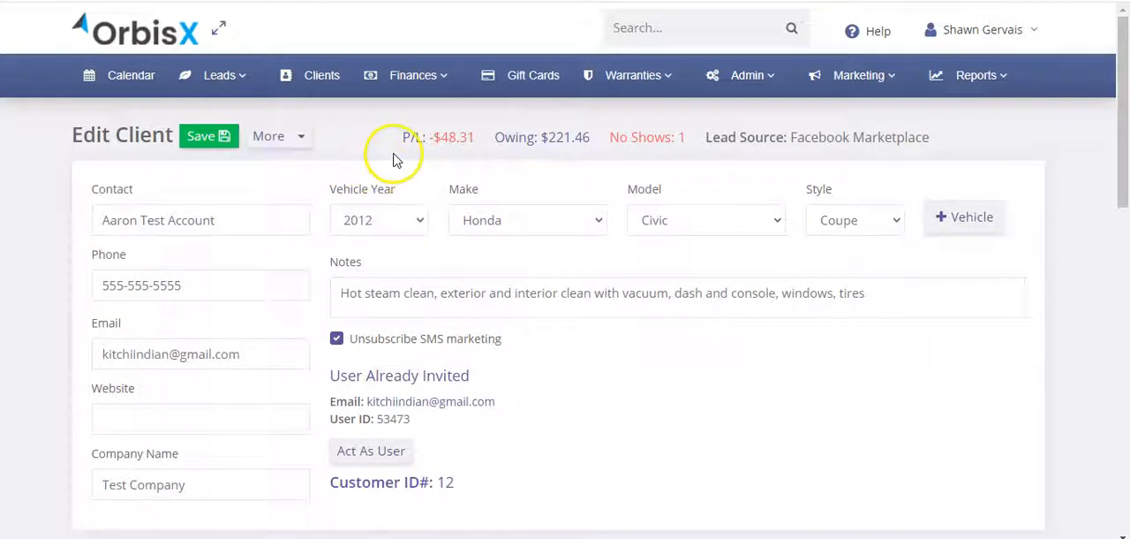
Step: Start a new event for this client and set its required time to 4 hrs
click(294, 137)
click(334, 163)
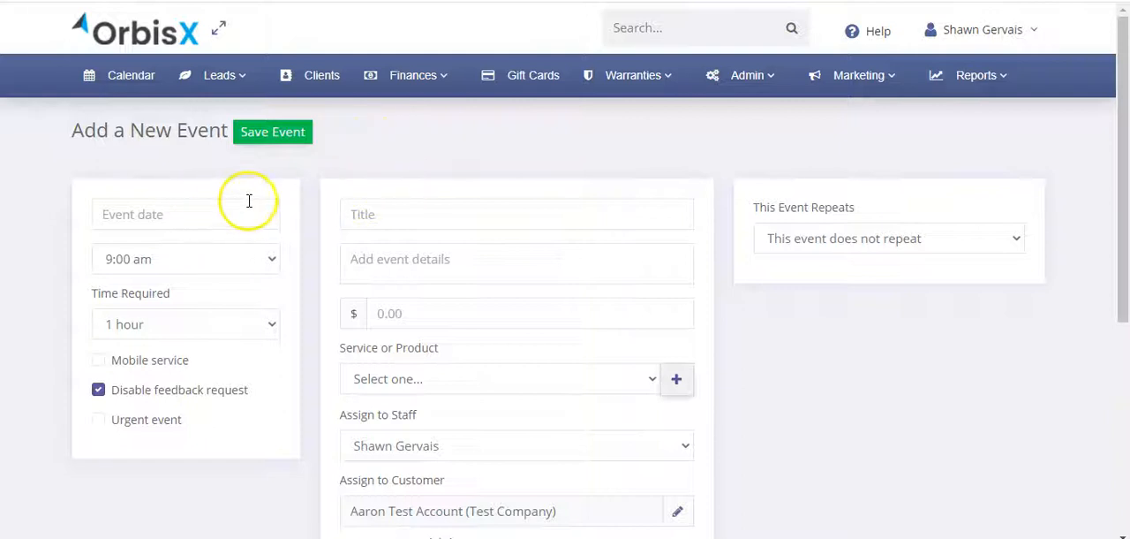
click(172, 259)
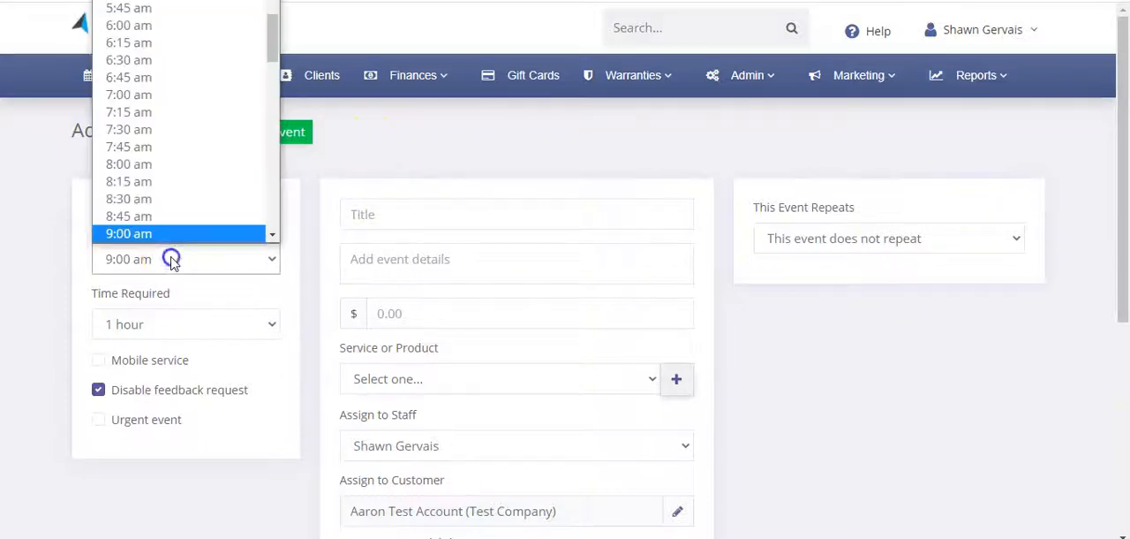
click(172, 263)
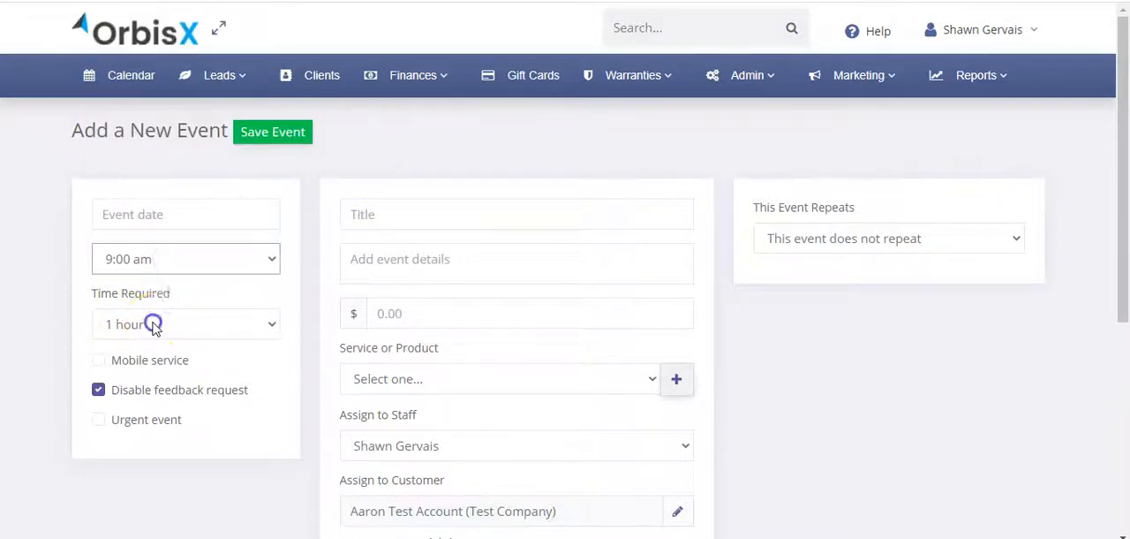
click(151, 324)
scroll(159, 225, down, 1)
click(159, 216)
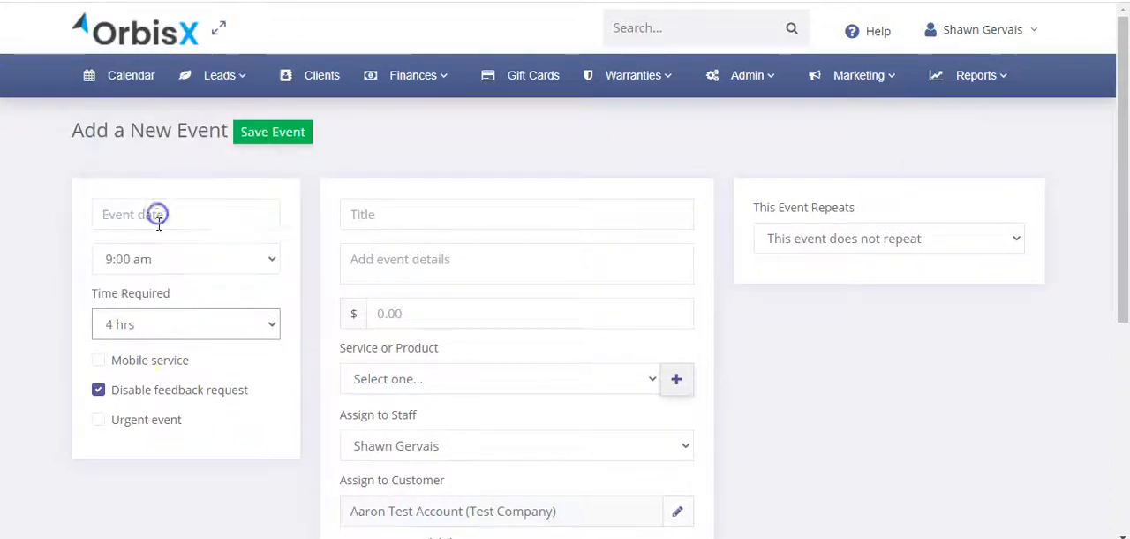
Step: Mark the event as a mobile service and clear the prefilled service address
click(148, 366)
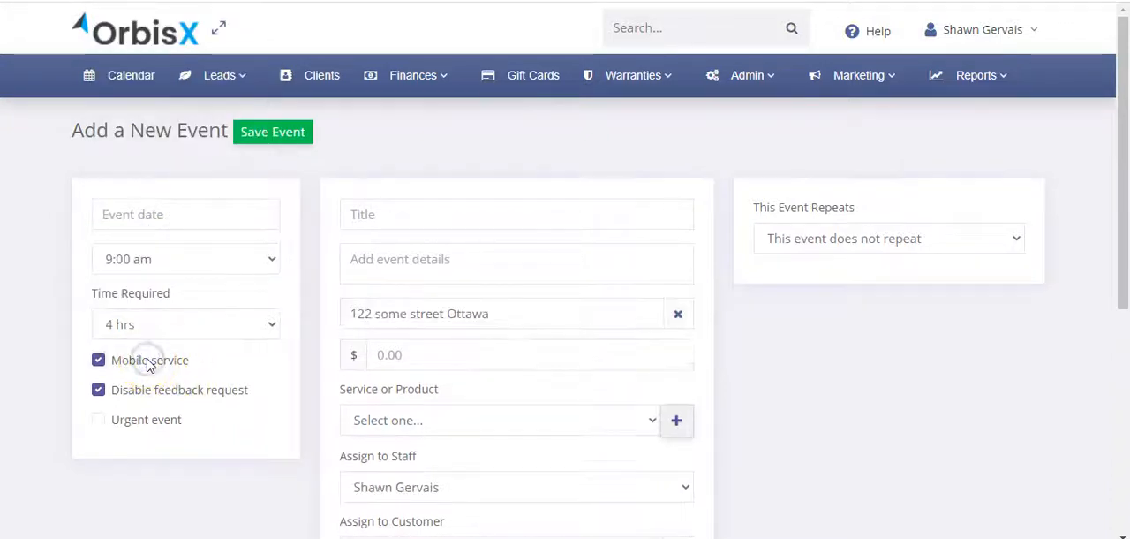
click(148, 366)
scroll(362, 370, down, 3)
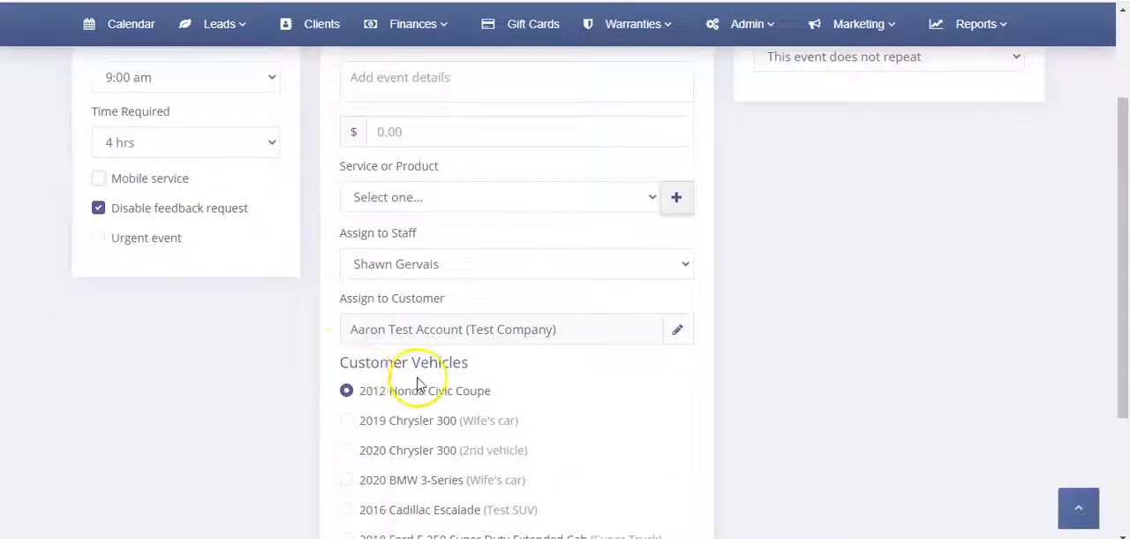
click(172, 179)
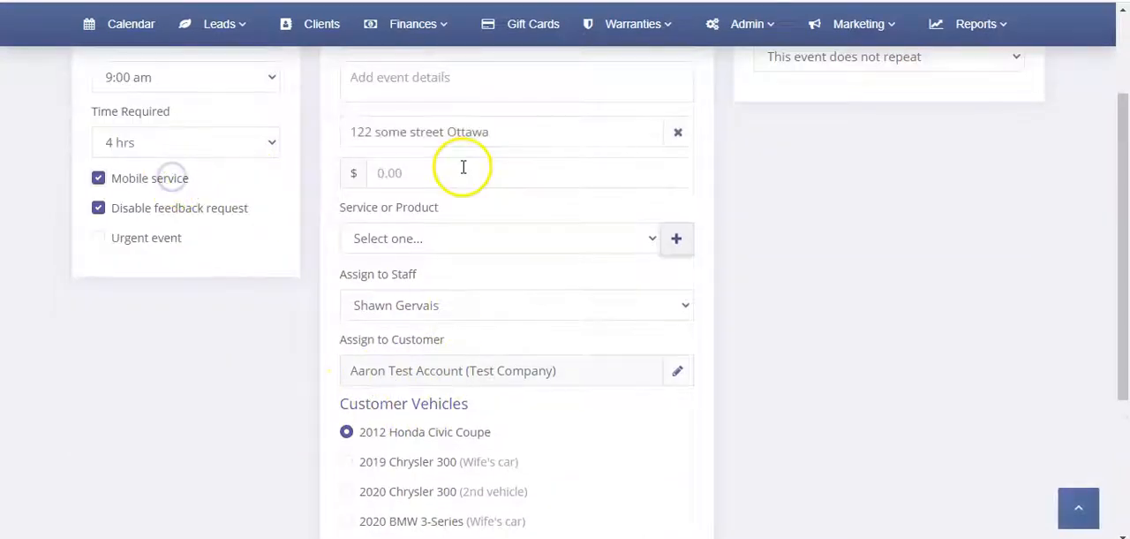
click(538, 132)
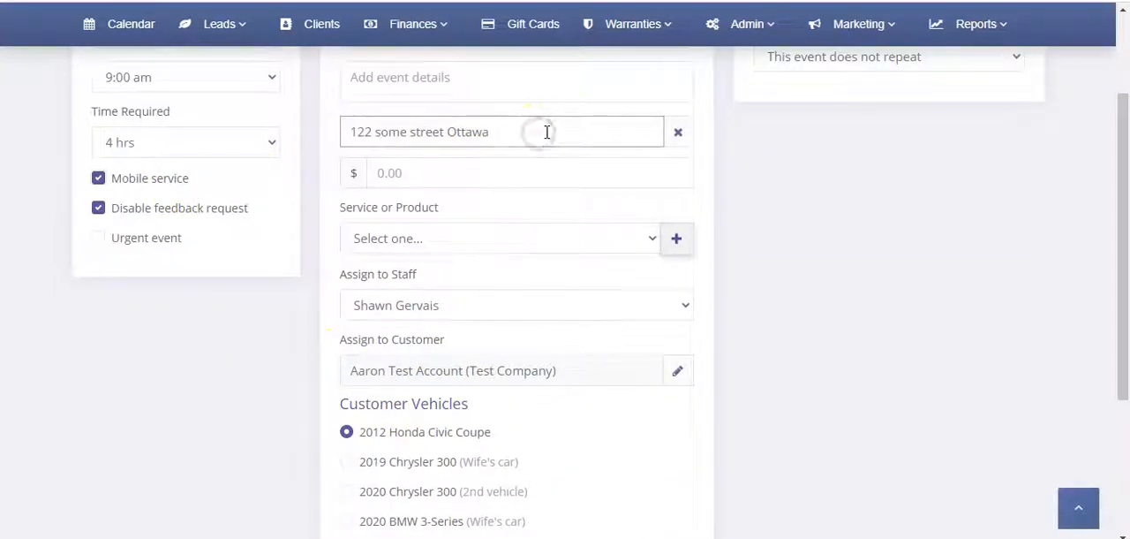
click(678, 131)
click(678, 132)
click(502, 140)
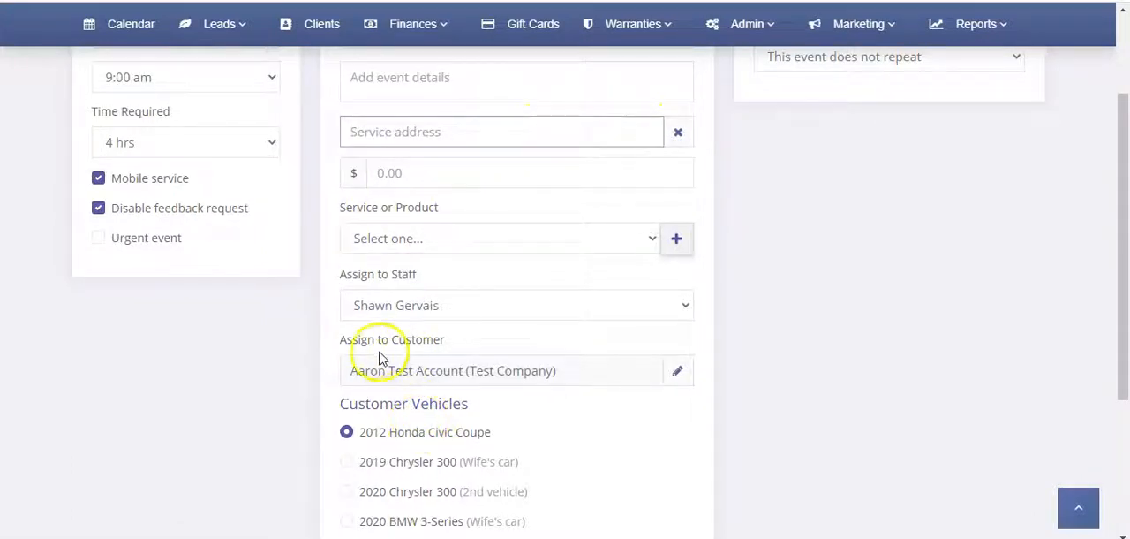
Step: Turn off the Disable feedback request option for the event
scroll(354, 176, up, 2)
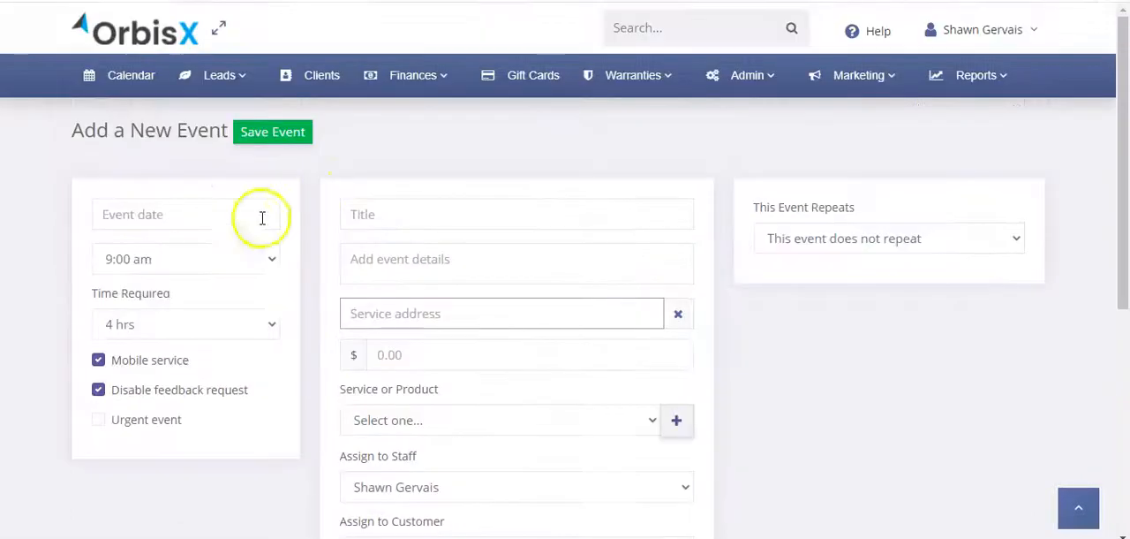
click(98, 392)
click(148, 392)
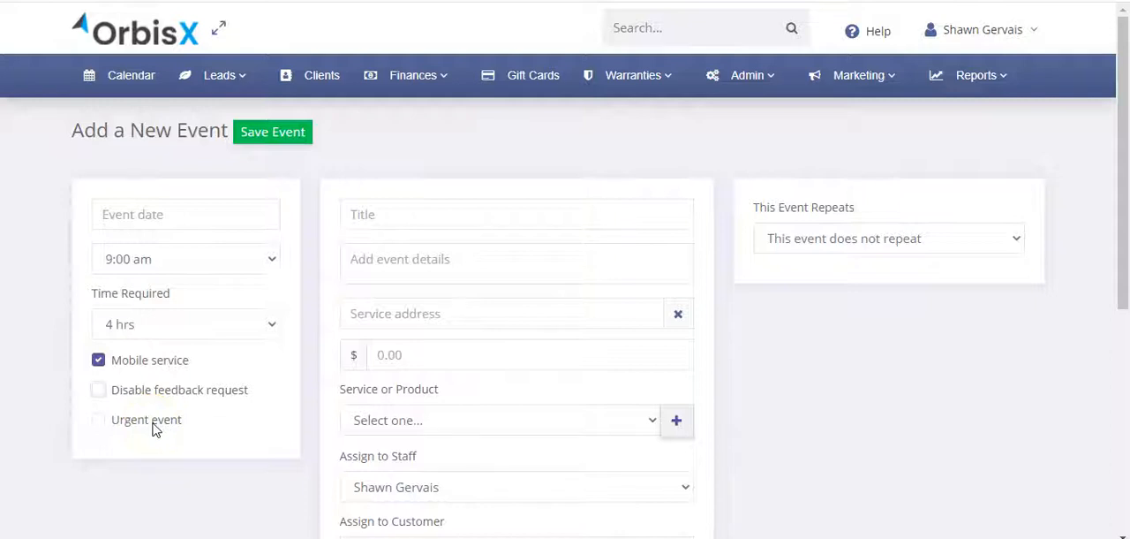
Step: Title the event "Mazda Interior Clean" and enter "Clean interior of Mazda" as its details
click(380, 216)
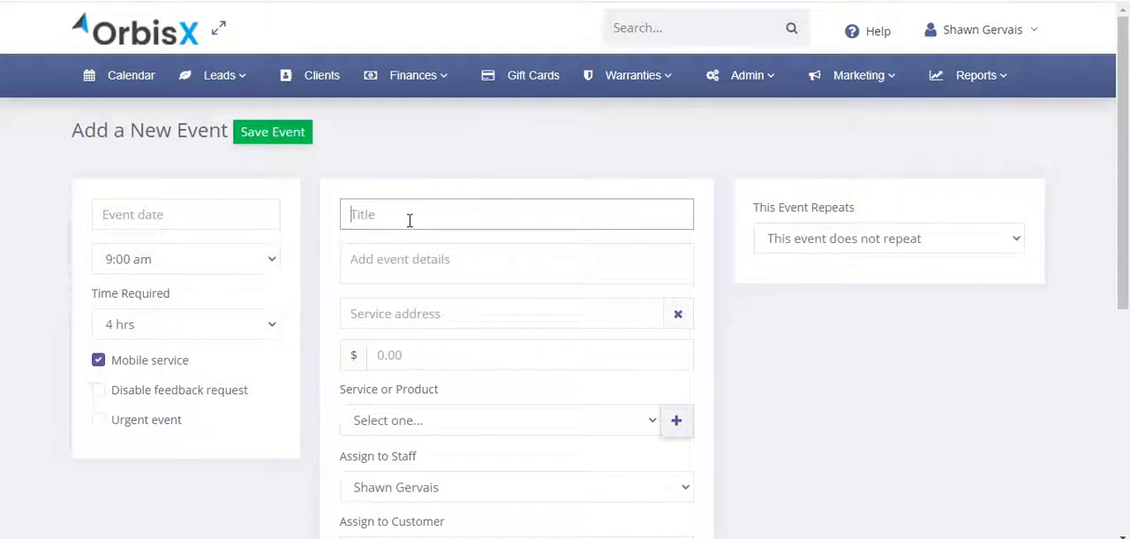
text(Mazz)
key(BackSpace)
text(da Interior Clean)
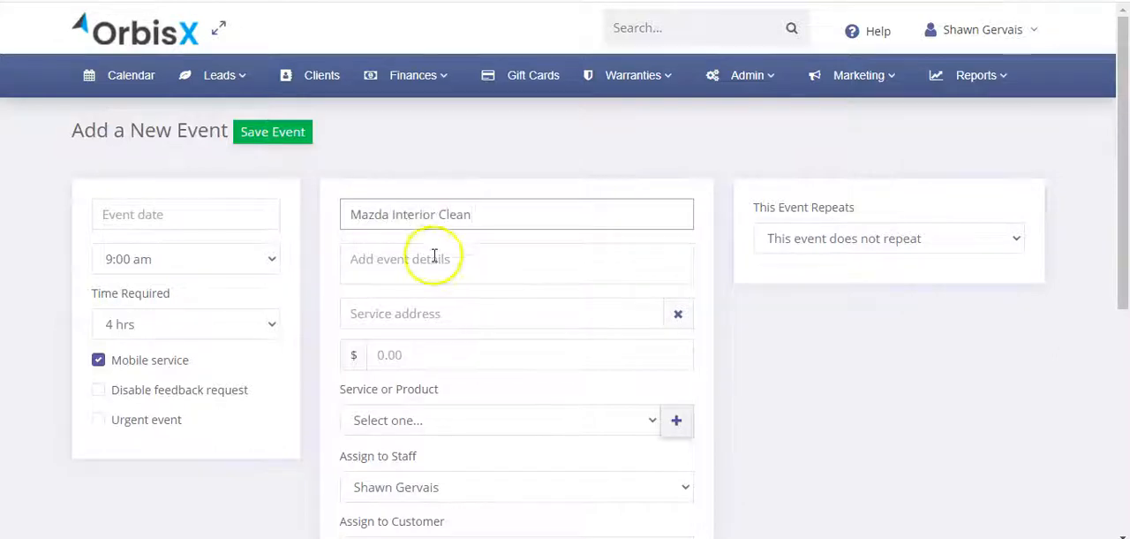
click(433, 256)
text(Clean interior of Mazda)
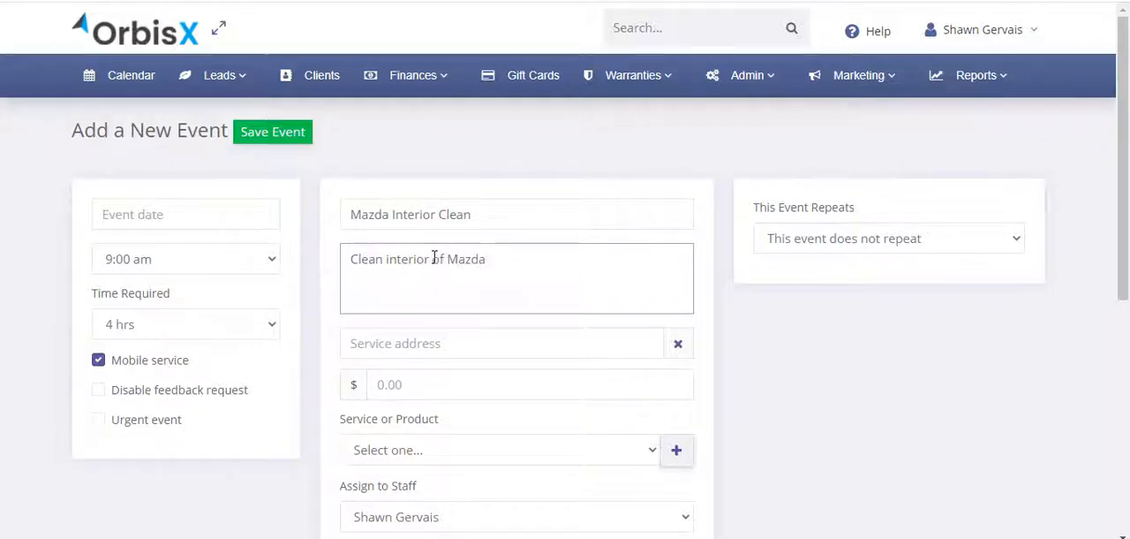
Step: Turn off the Mobile service option and set the event price to $125
click(467, 354)
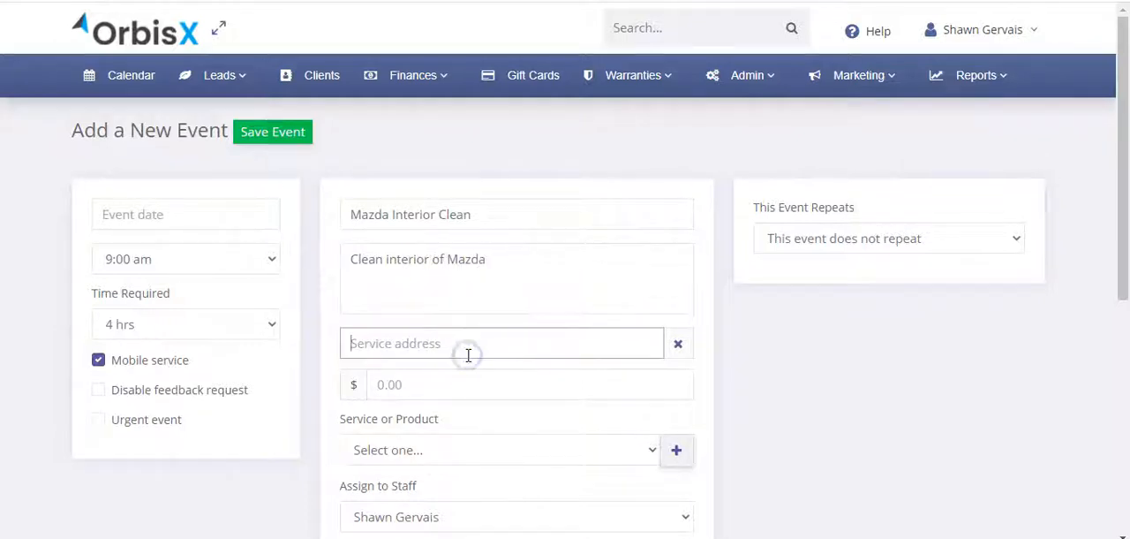
click(98, 360)
click(429, 334)
click(403, 342)
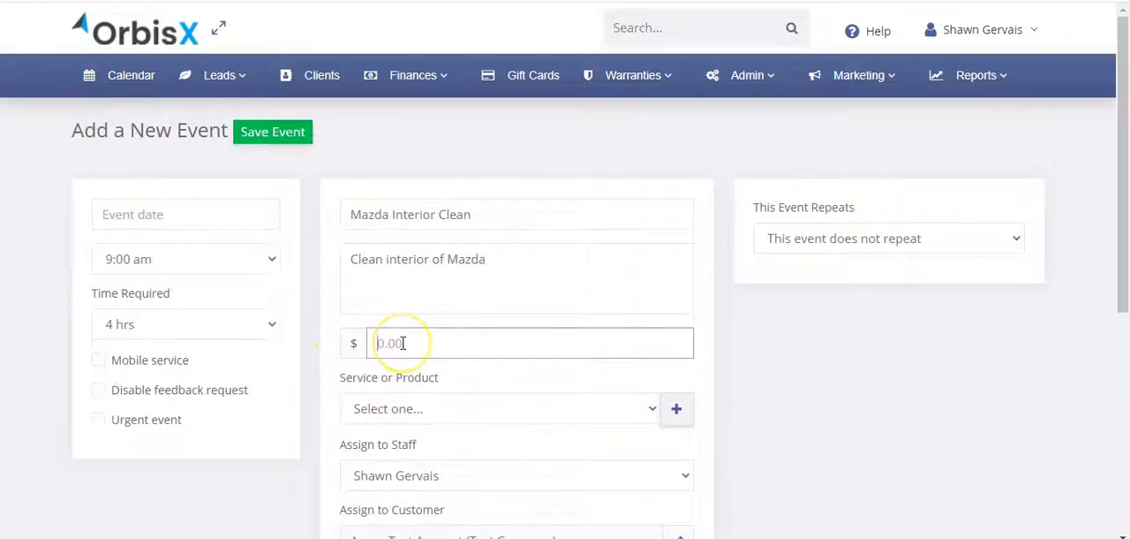
click(739, 374)
Step: Add the services Detailing and Brake Dust Removal, and choose the customer's 2020 Chrysler 300 (2nd vehicle)
scroll(739, 374, down, 2)
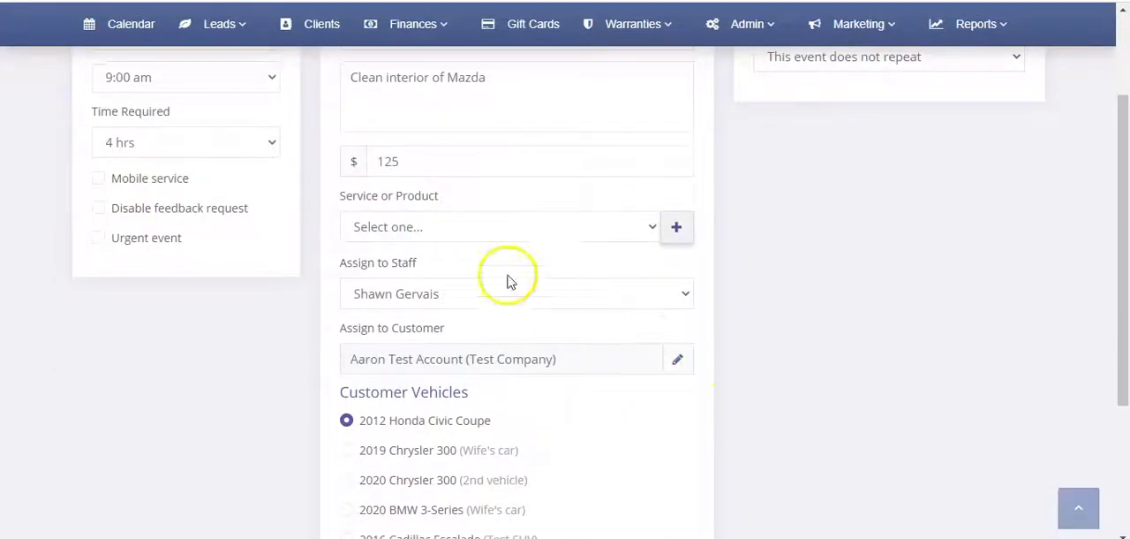
click(399, 227)
click(421, 355)
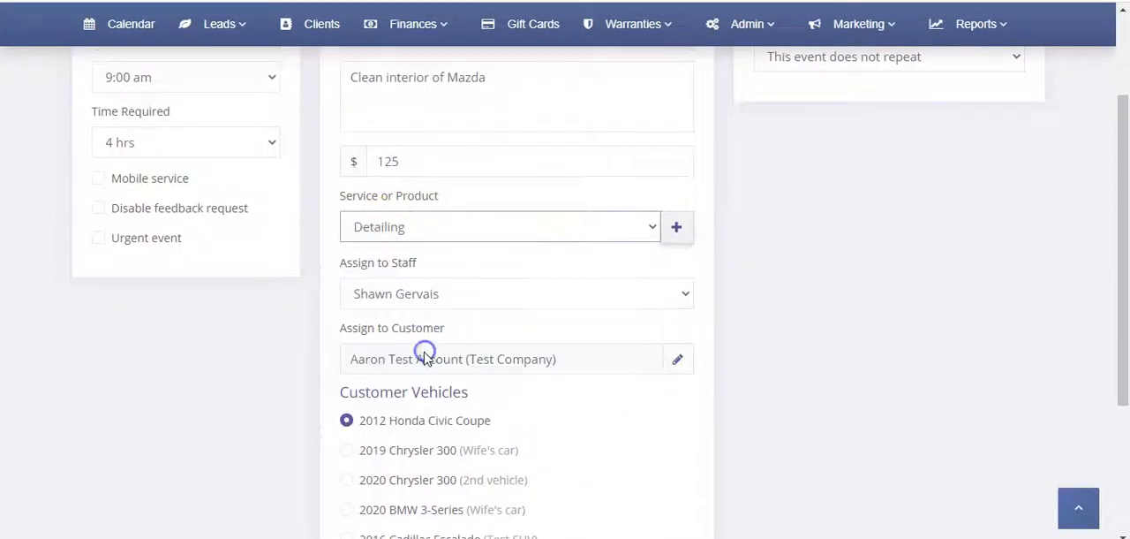
click(678, 227)
click(525, 269)
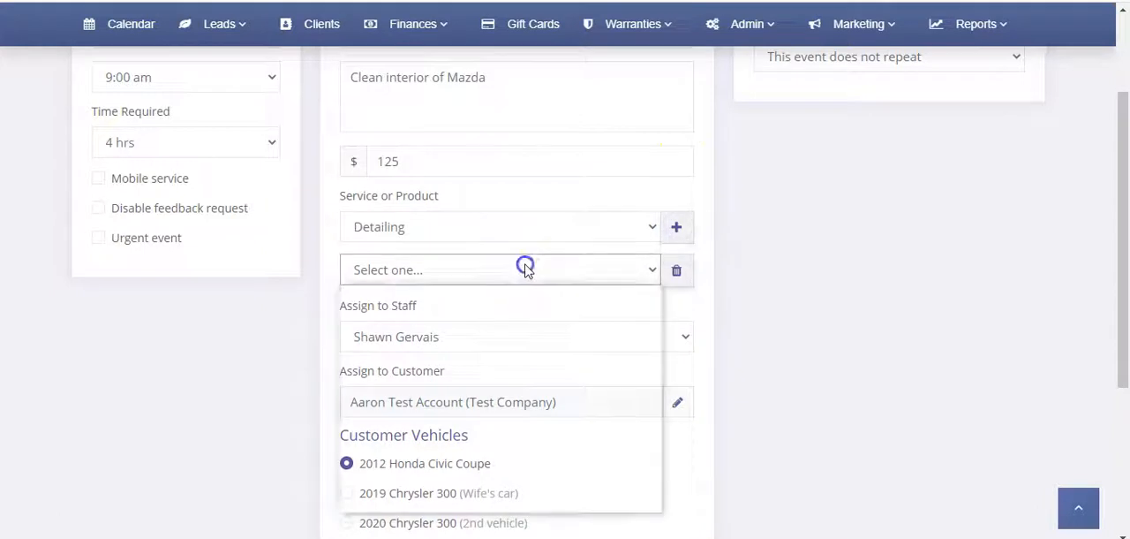
click(455, 329)
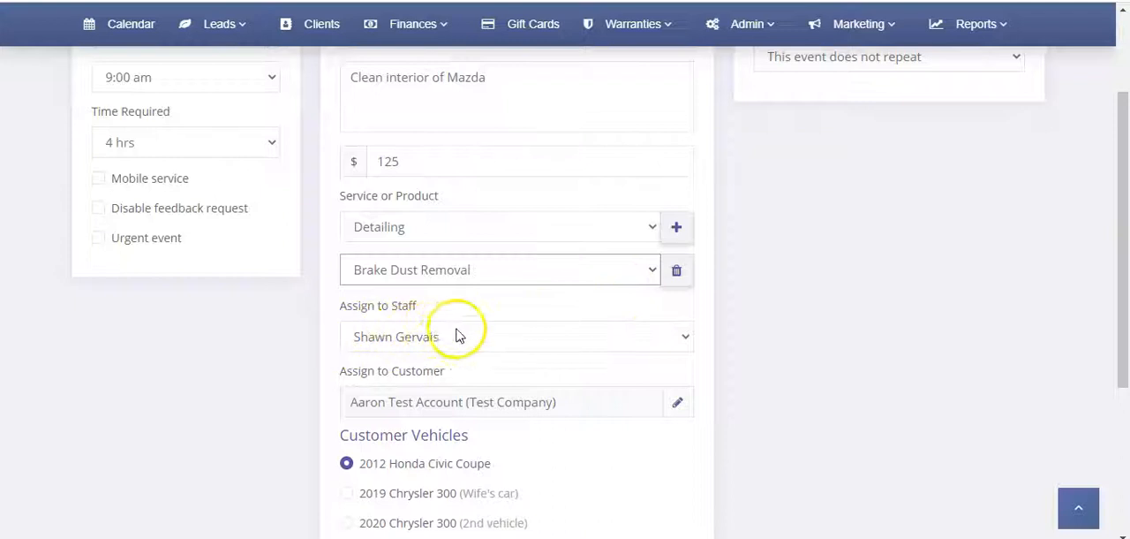
scroll(462, 388, down, 2)
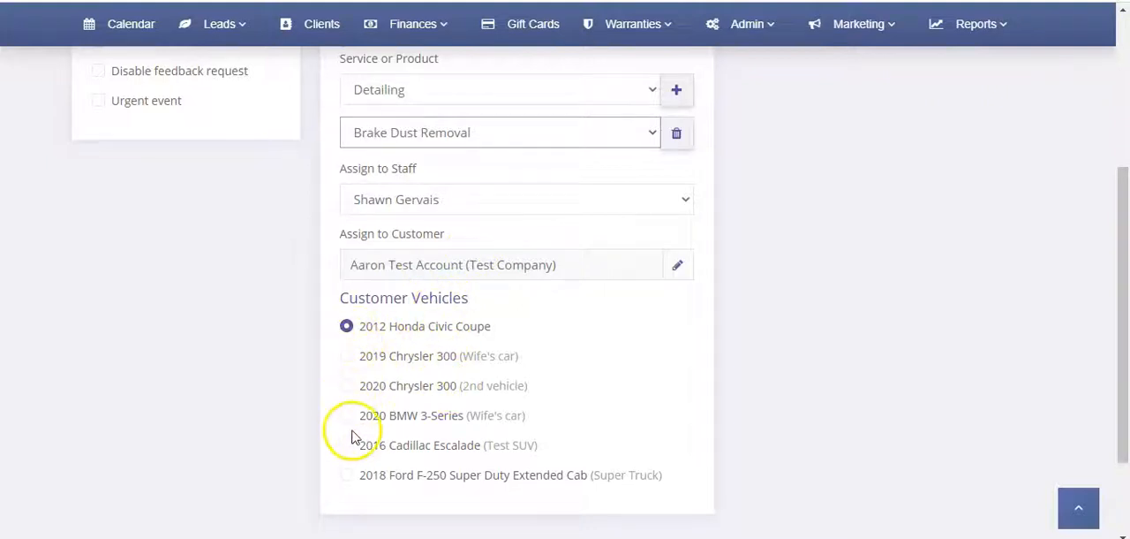
click(346, 386)
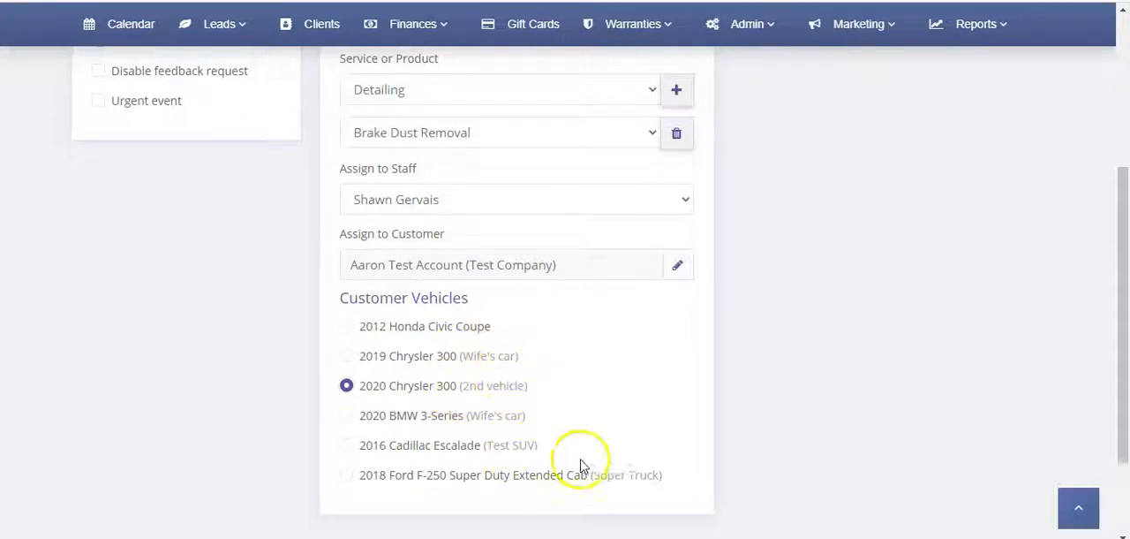
Step: Set the event to repeat by days with an interval of every 8 days
scroll(574, 349, up, 2)
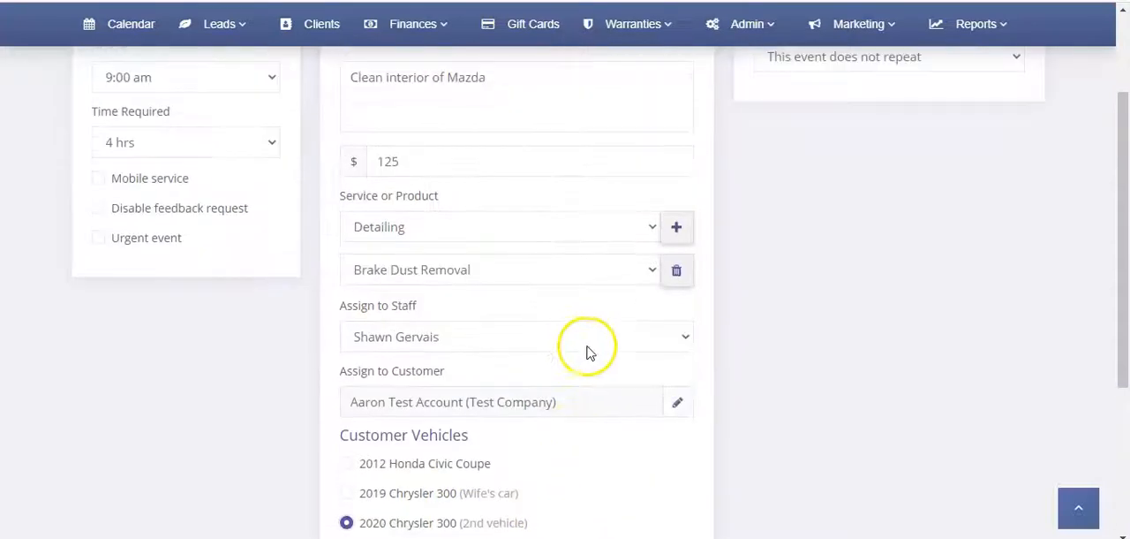
scroll(630, 343, up, 3)
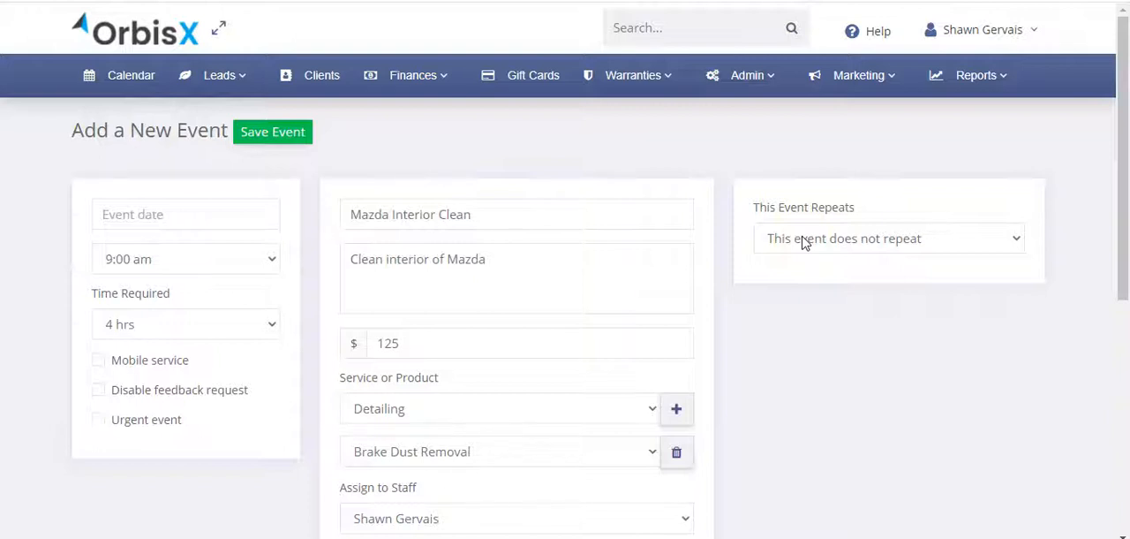
click(804, 244)
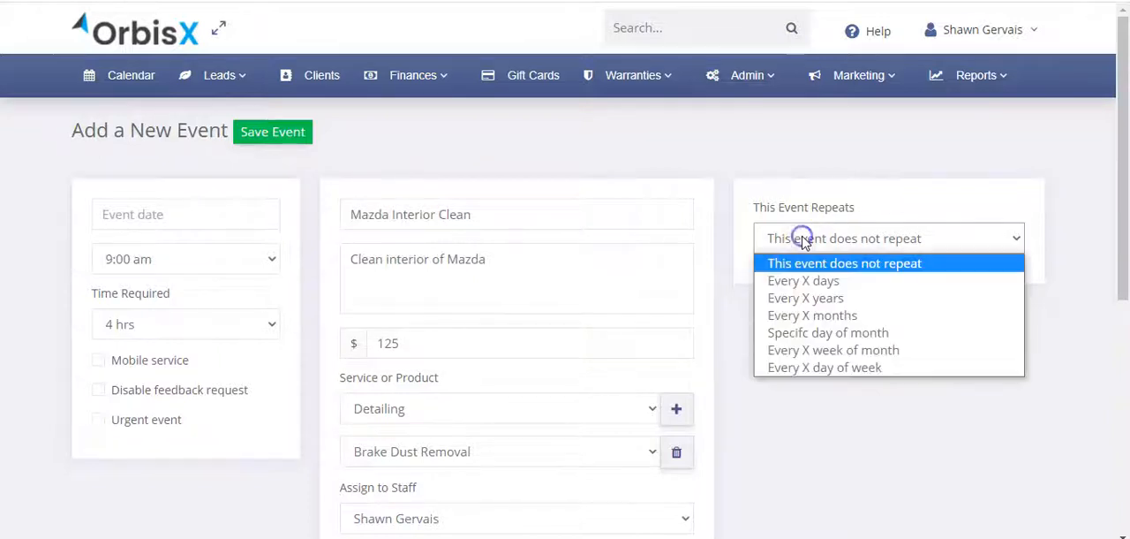
click(822, 283)
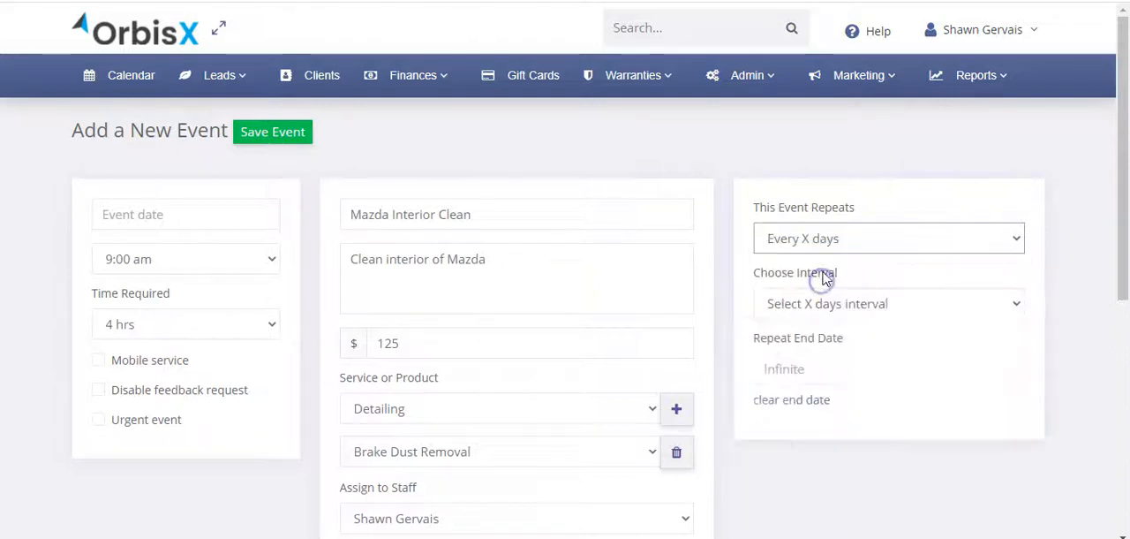
click(832, 304)
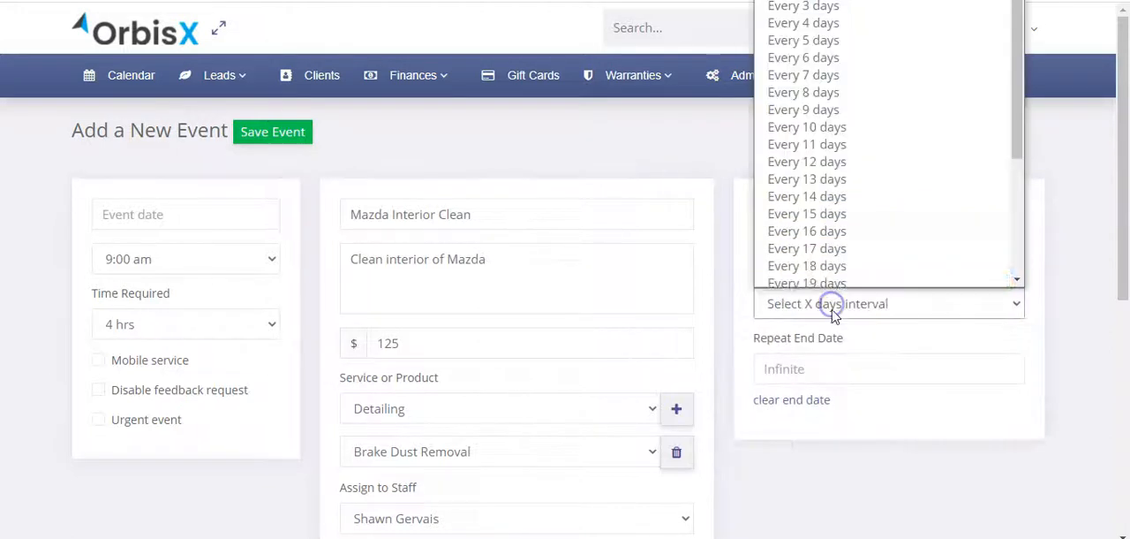
click(834, 86)
Step: Change the event's repetition to a yearly pattern of every 1 years
click(830, 233)
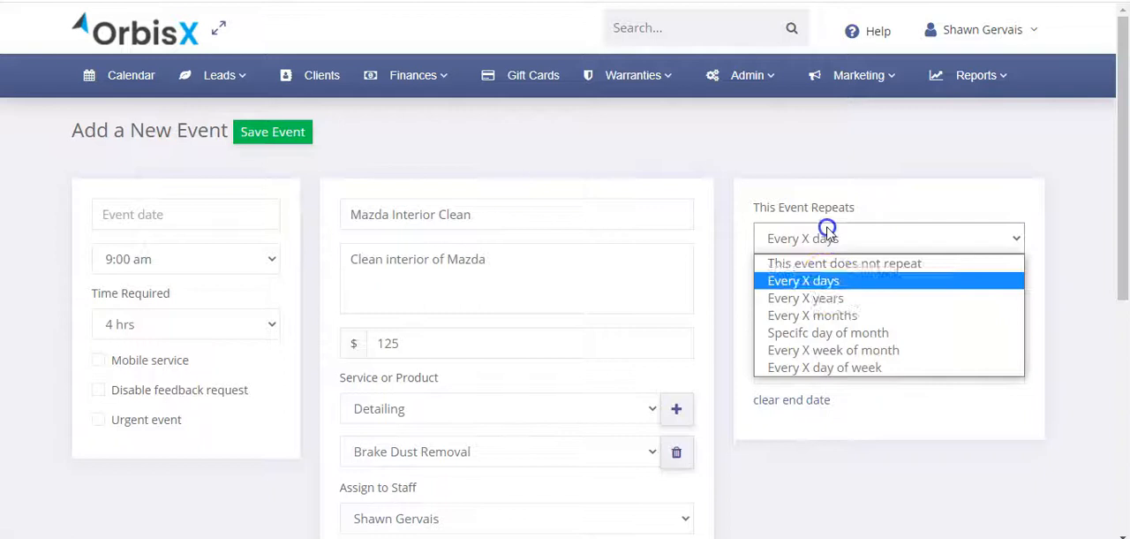
click(825, 296)
click(826, 301)
click(815, 343)
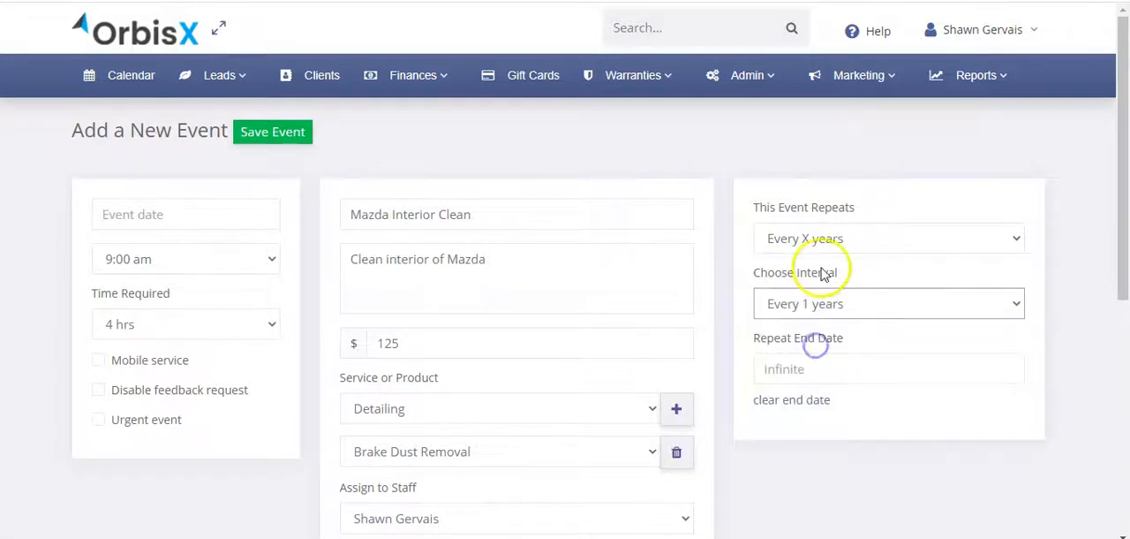
Step: Switch the event's repetition to Every X months and choose a monthly interval
click(825, 240)
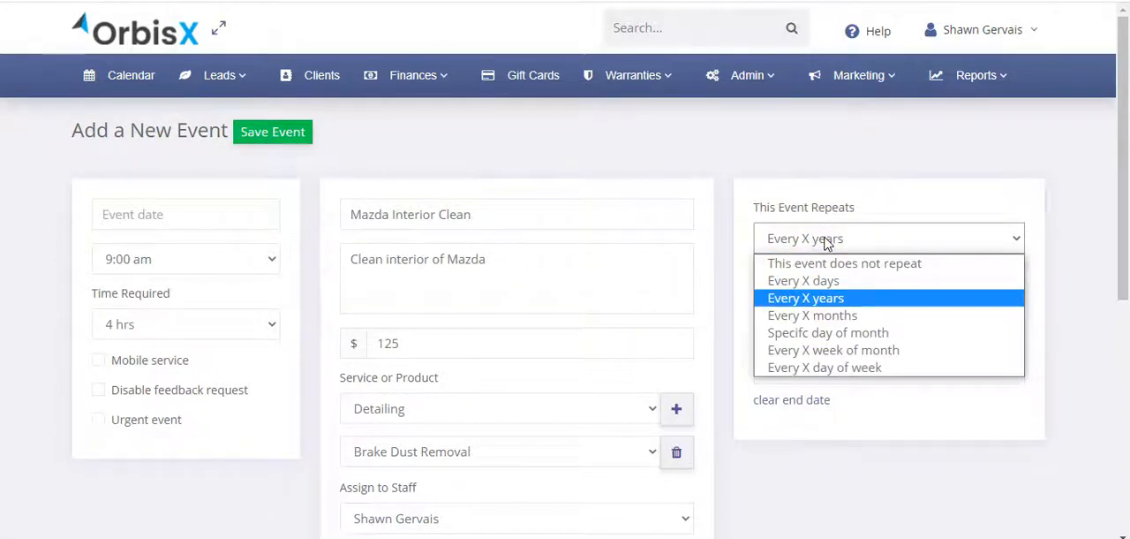
click(821, 318)
click(820, 306)
click(826, 191)
Step: Set the event to repeat on a specific day of the month, on the 13th
click(843, 242)
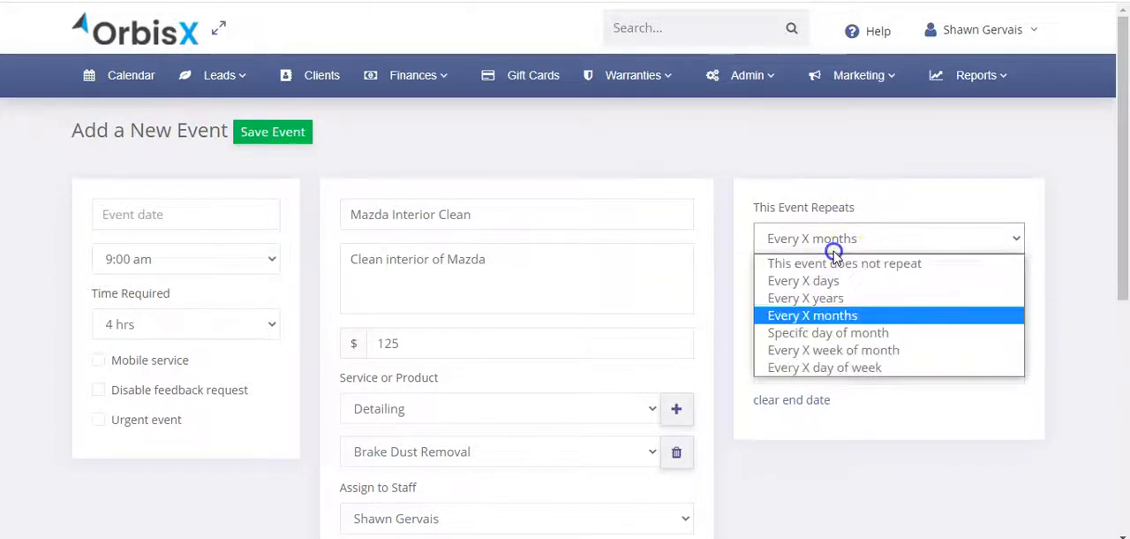
click(833, 336)
click(837, 306)
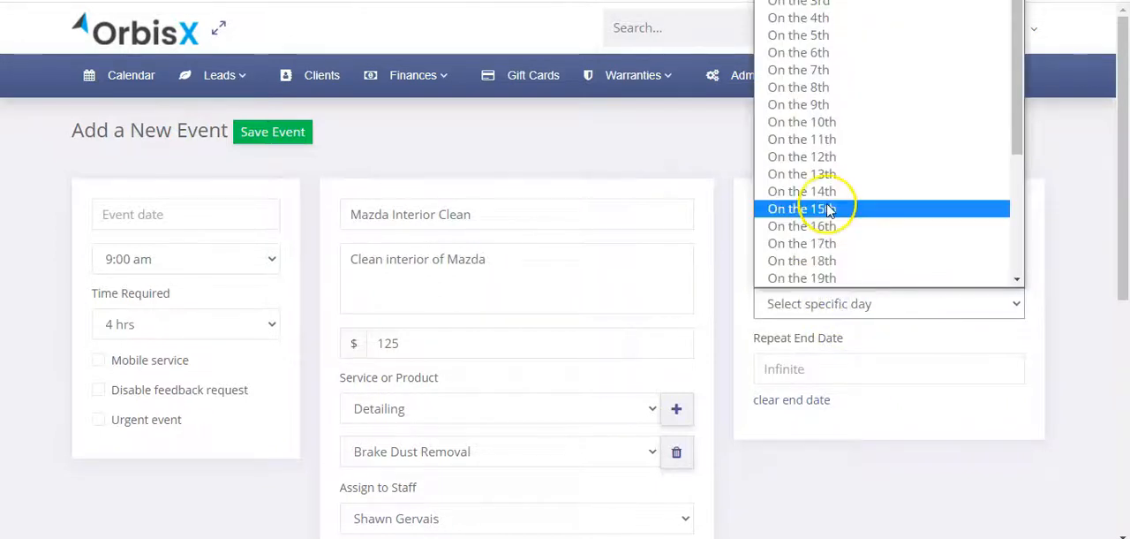
click(837, 176)
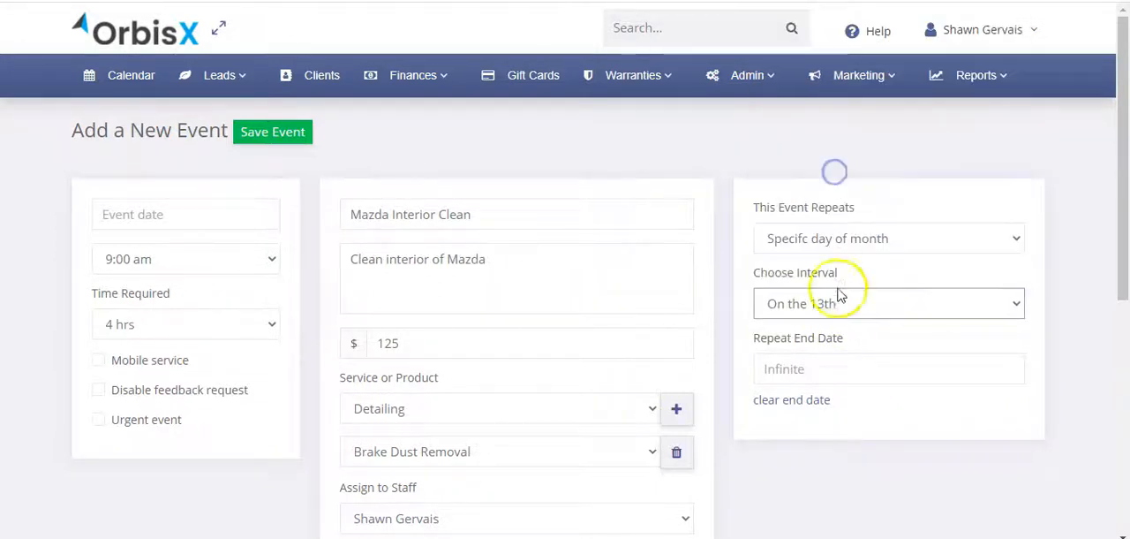
Step: Change the repetition to Every X week of month, using the 3rd week on Tuesday and Thursday
click(830, 240)
click(846, 351)
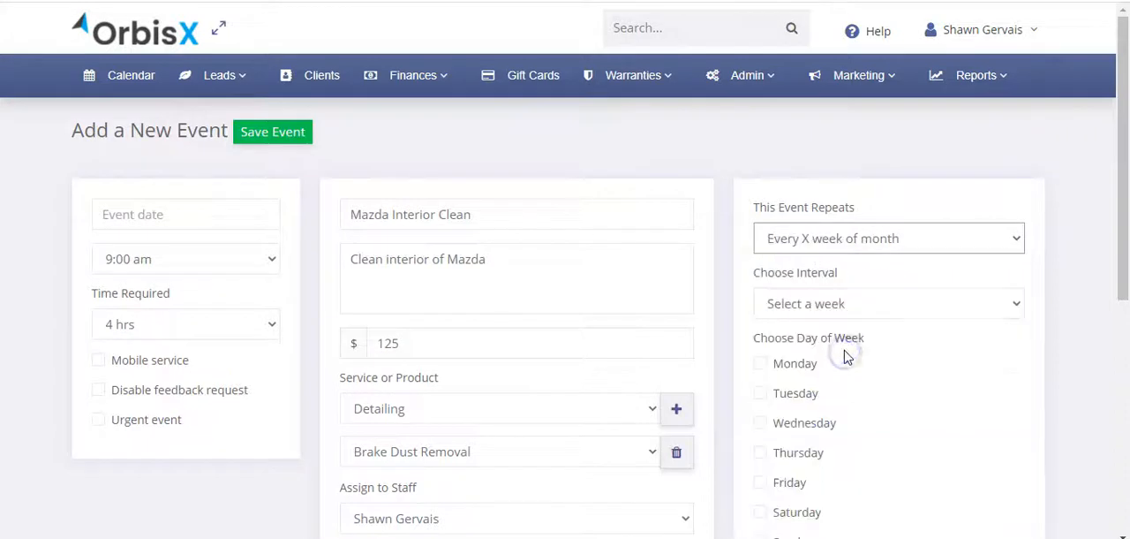
click(849, 306)
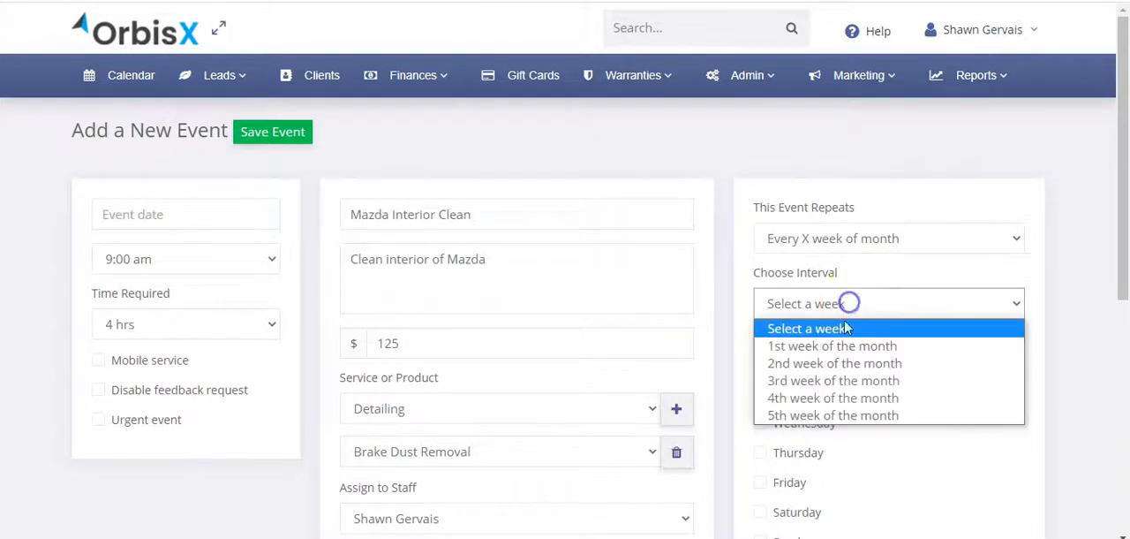
click(837, 383)
click(782, 453)
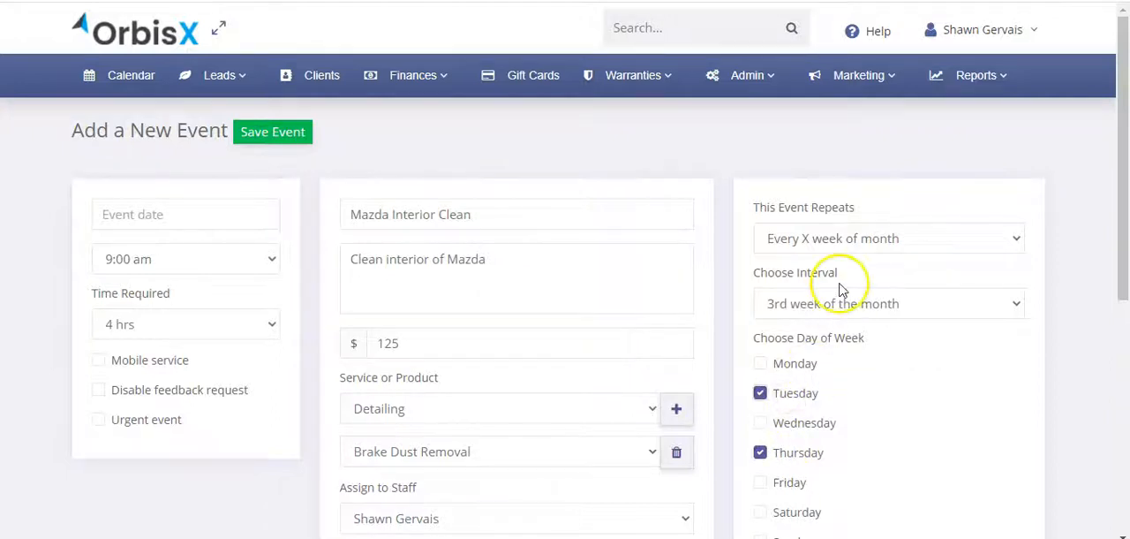
Step: Change the repetition to Every X day of week with Wednesday selected, and open the repeat end date calendar
click(844, 248)
click(850, 369)
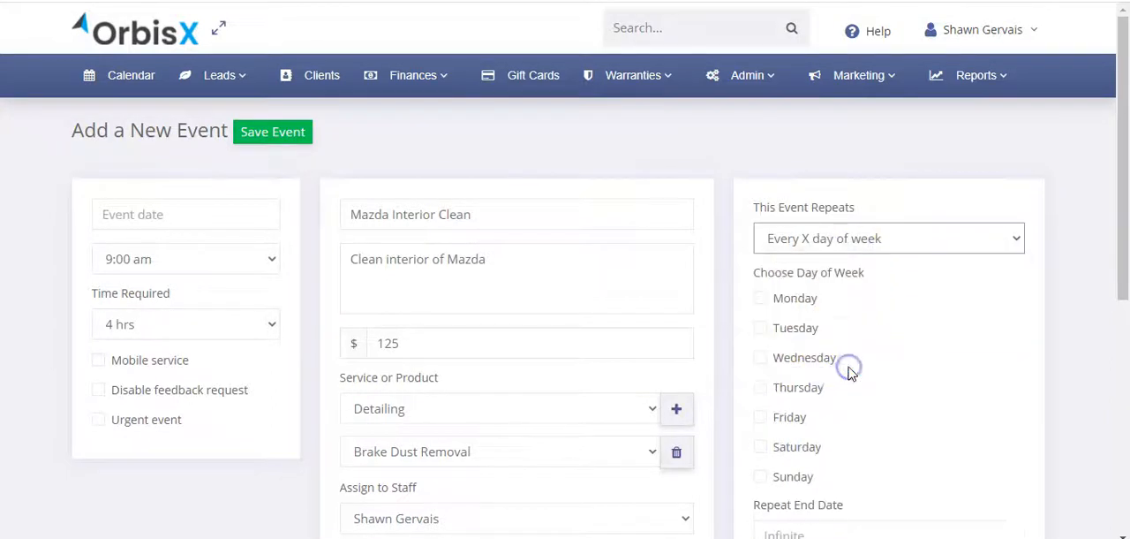
click(795, 360)
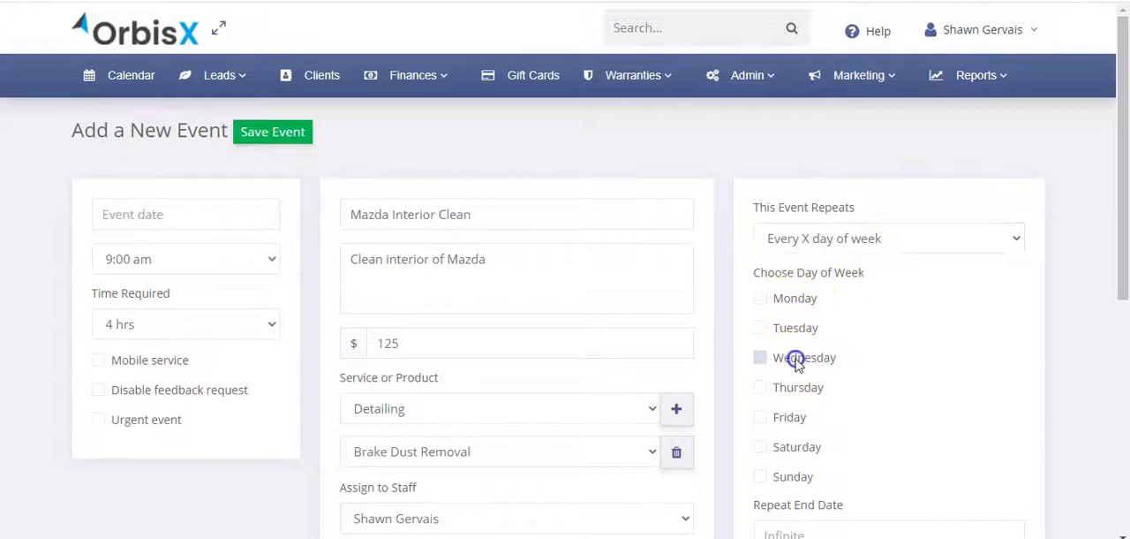
scroll(925, 352, down, 2)
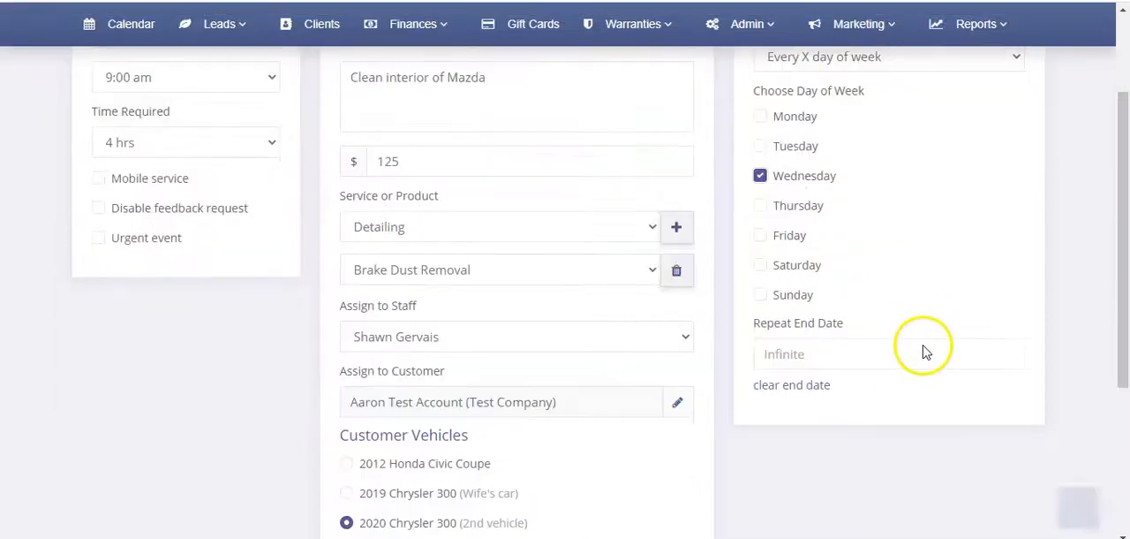
click(799, 355)
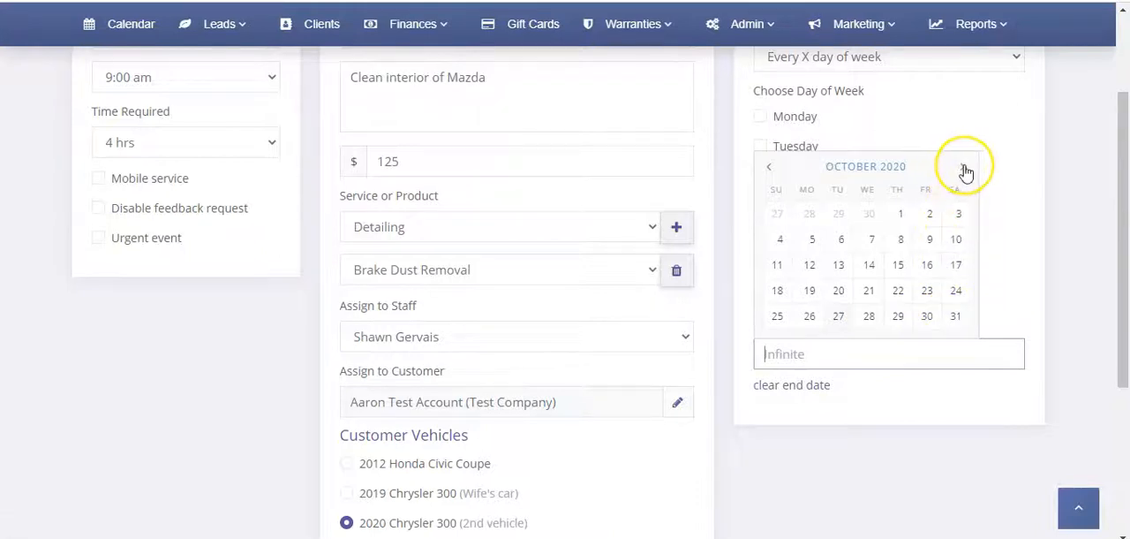
click(1019, 171)
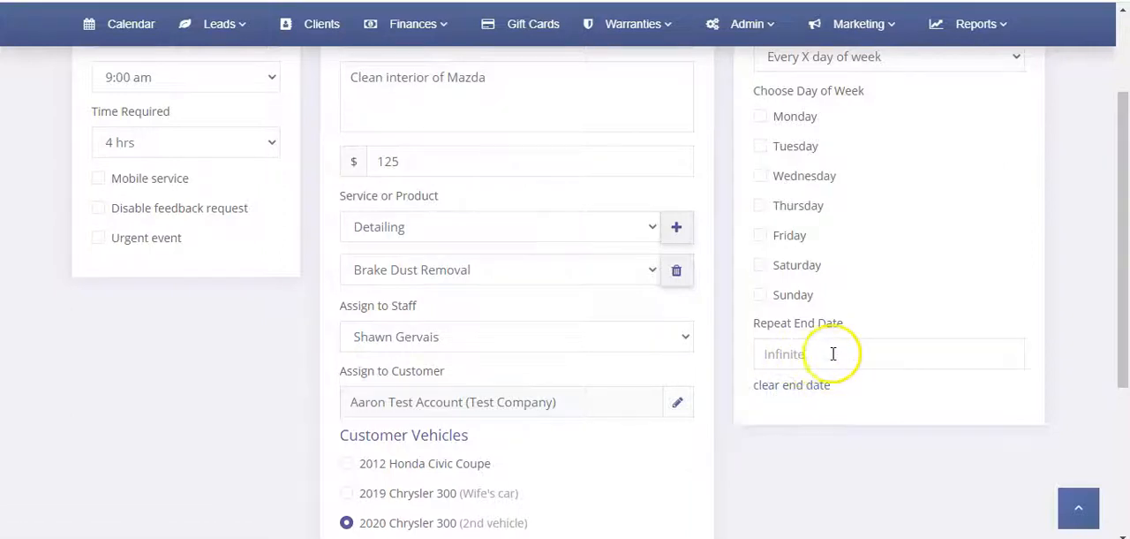
scroll(215, 259, up, 3)
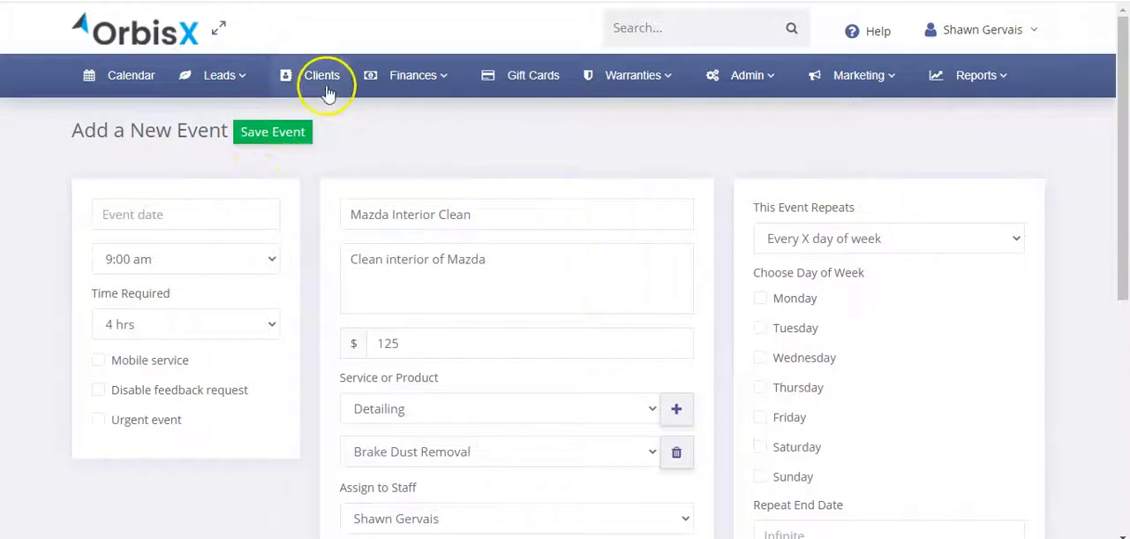
Step: Search for "test" and open the matching Test Company client record
click(679, 24)
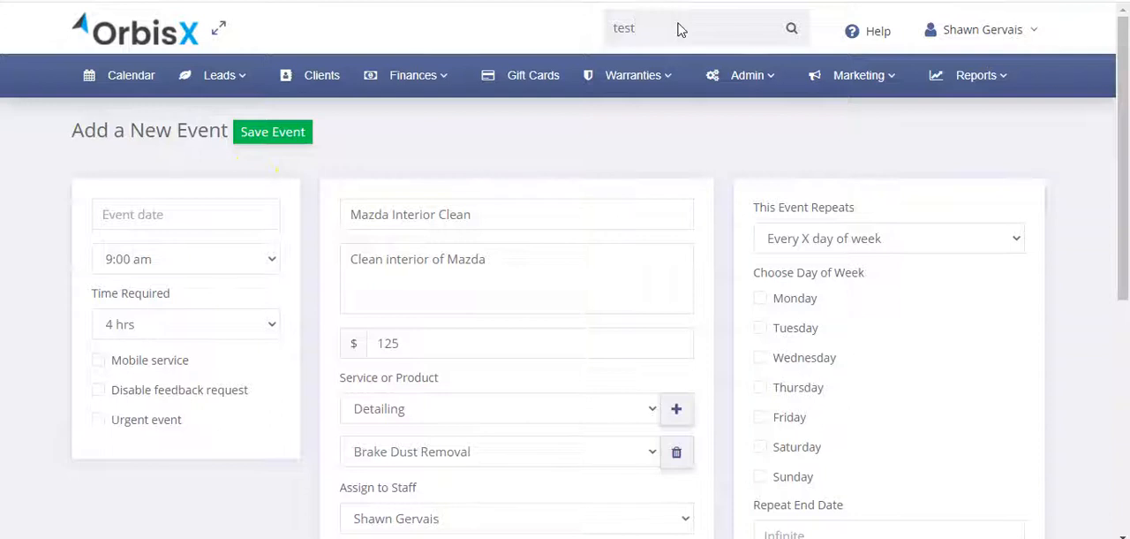
key(Return)
click(138, 248)
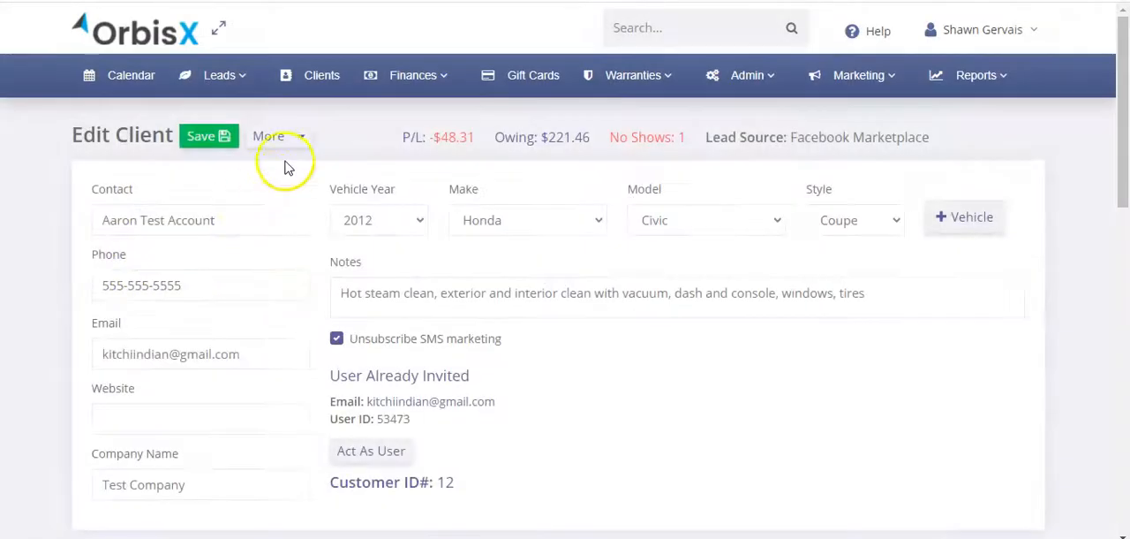
Step: Examine the client's additional vehicles and appointment history
scroll(265, 219, down, 2)
scroll(215, 250, down, 2)
click(257, 321)
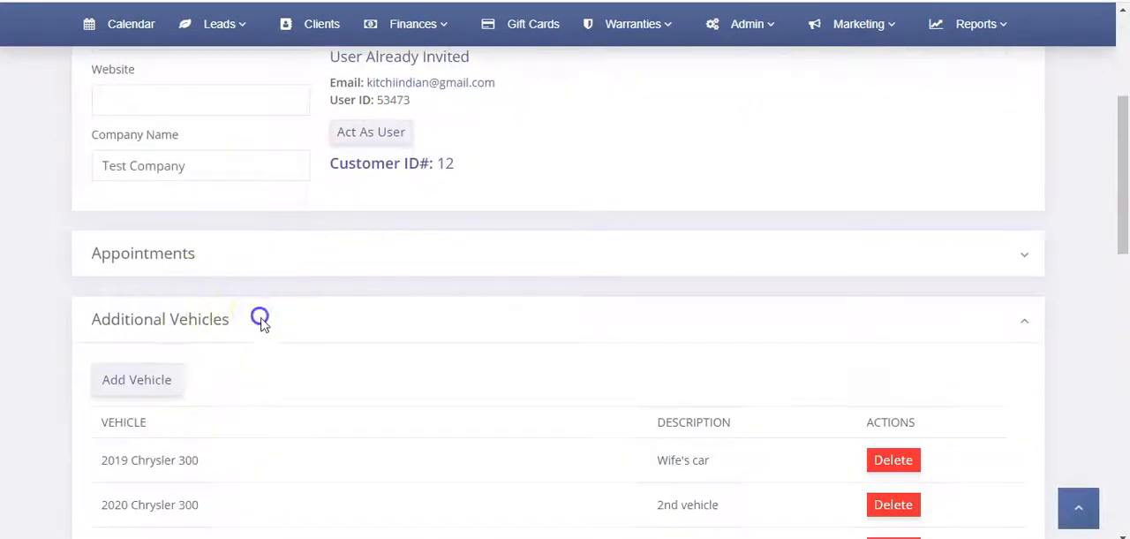
scroll(186, 411, down, 2)
click(247, 116)
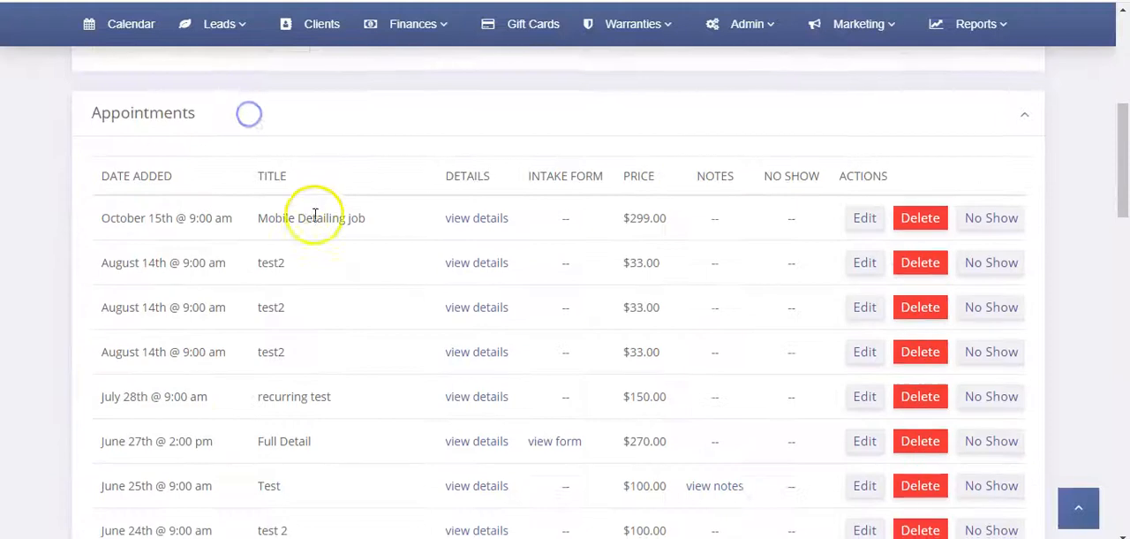
scroll(318, 229, down, 8)
scroll(346, 281, up, 10)
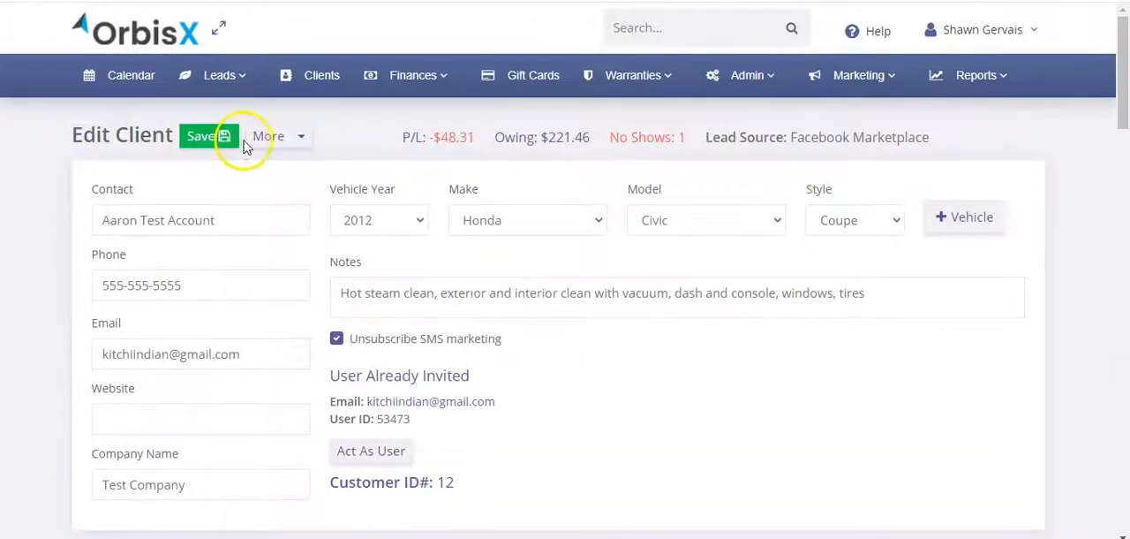
Step: Start a new appointment from the client record and check the customer's listed vehicles
click(293, 137)
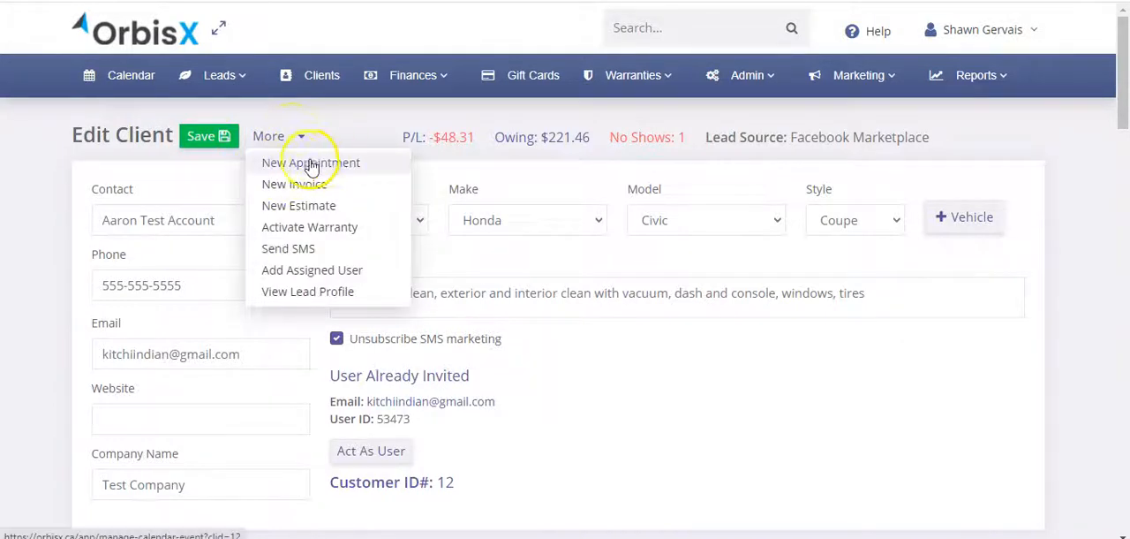
click(340, 172)
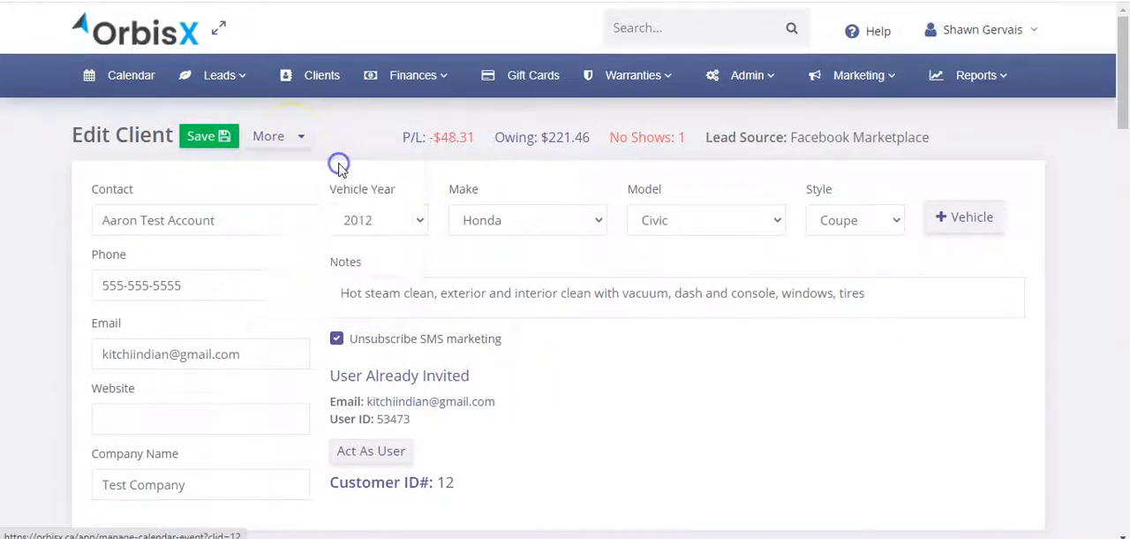
scroll(318, 251, down, 3)
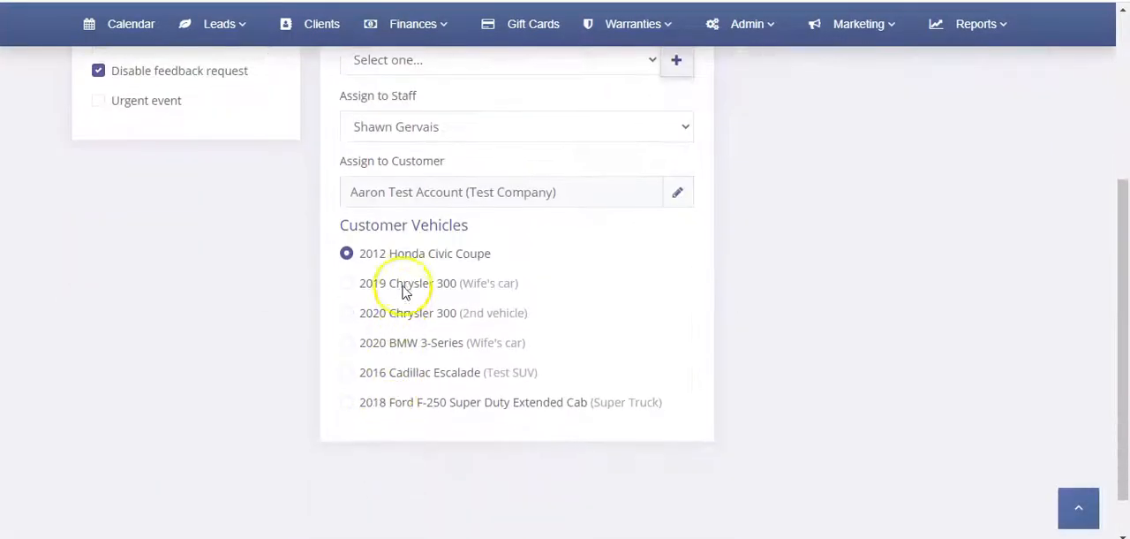
scroll(379, 309, up, 4)
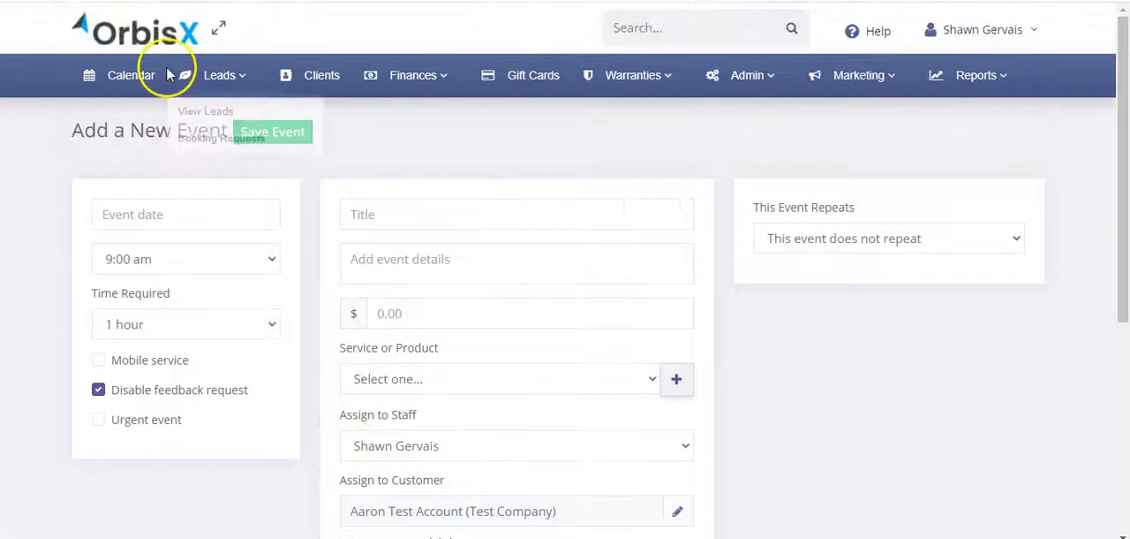
Step: Start a new event from the calendar and look over its blank form, including the customer assignment
click(119, 78)
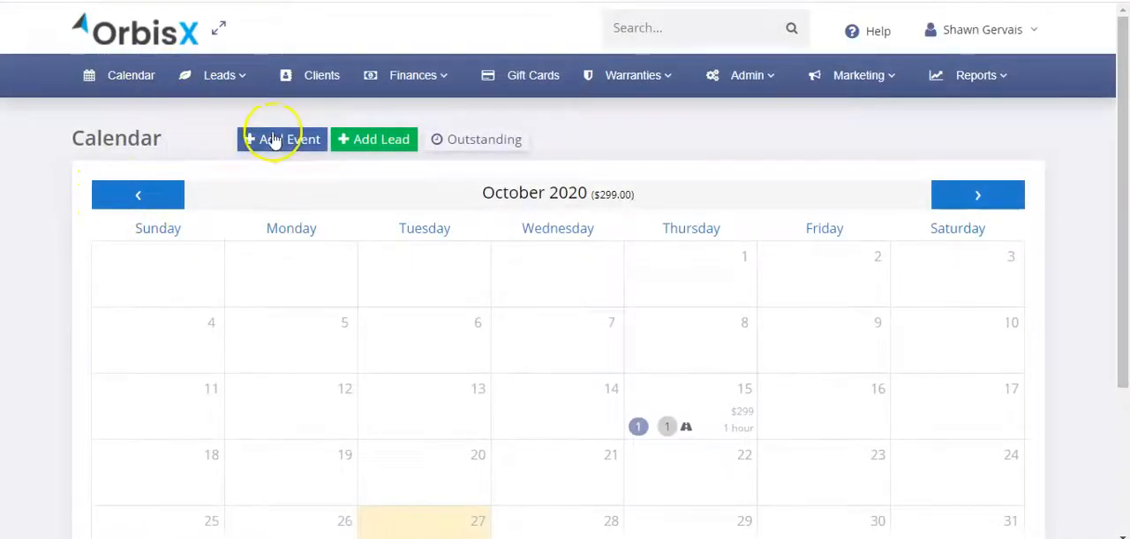
click(292, 139)
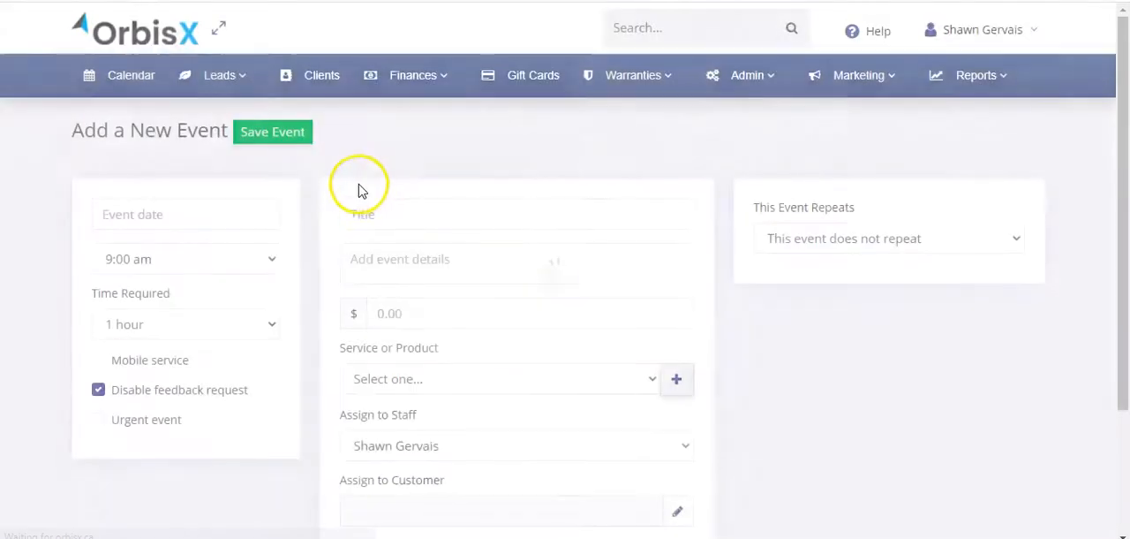
scroll(415, 220, down, 2)
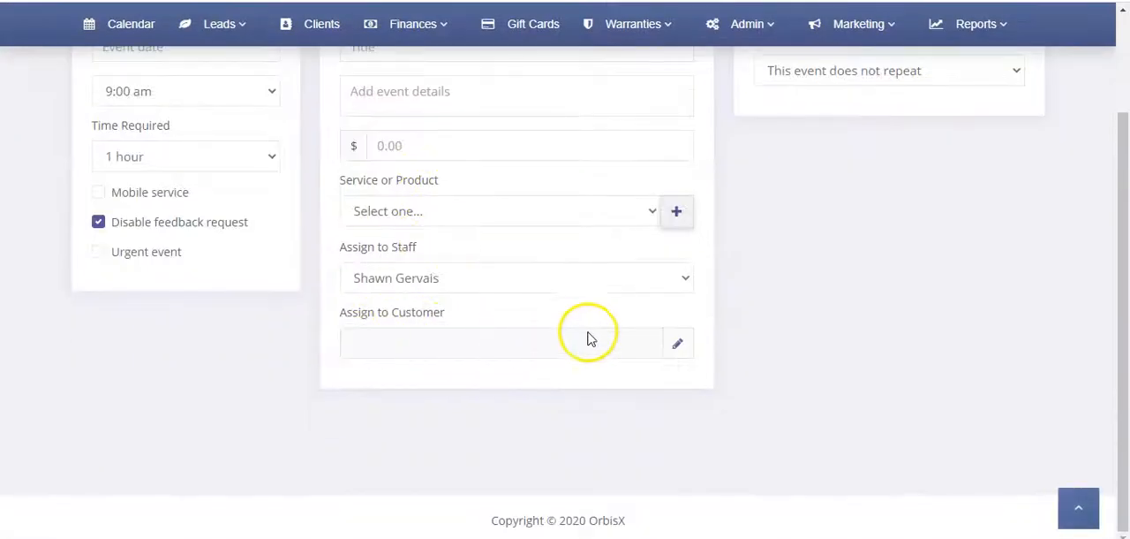
scroll(406, 344, up, 2)
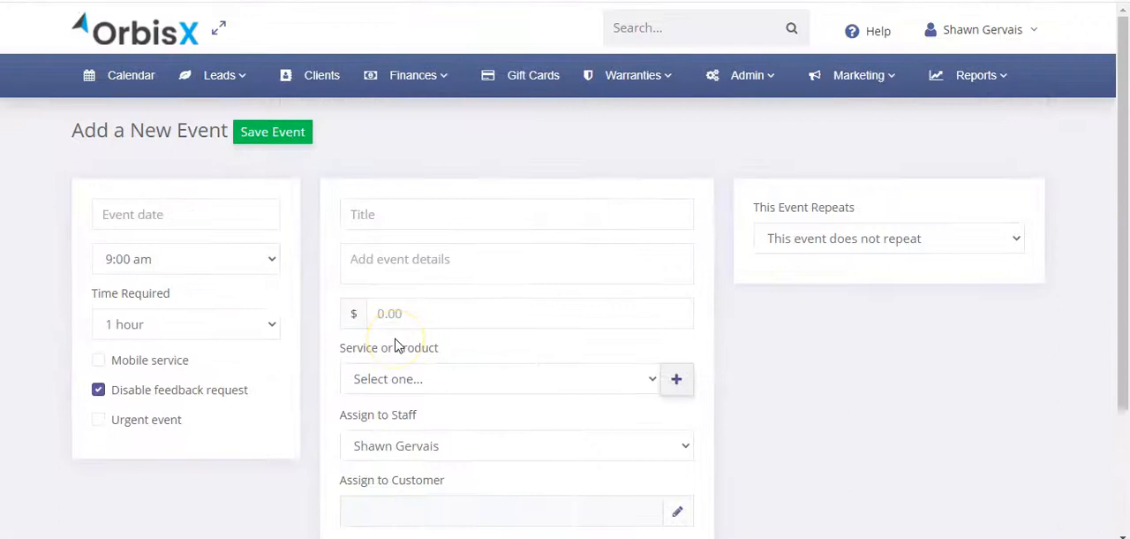
Step: Set the event date to 2020-10-23 and title it as a follow call with the contact
click(216, 220)
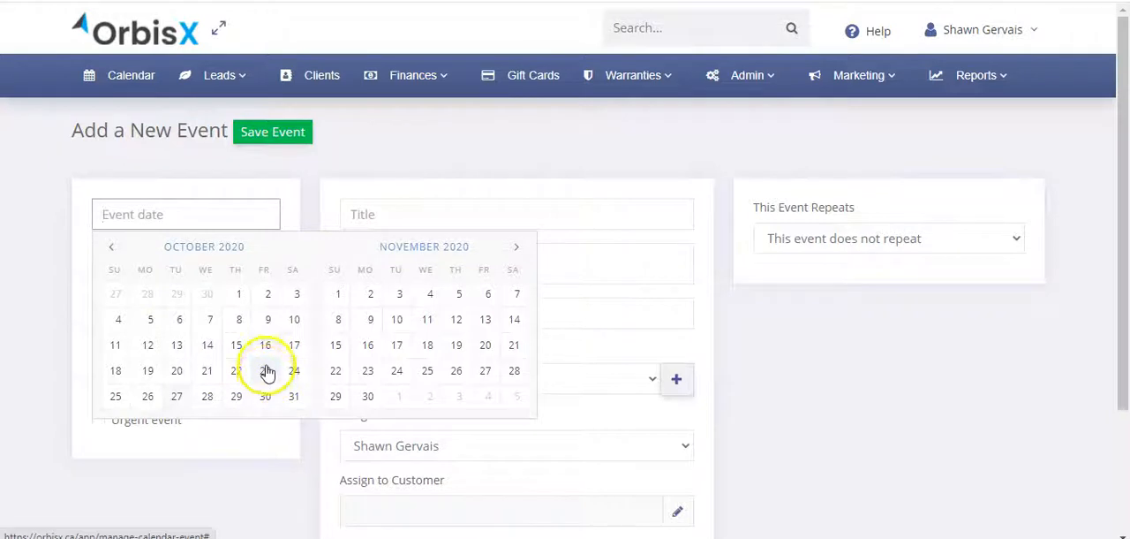
click(268, 375)
click(387, 219)
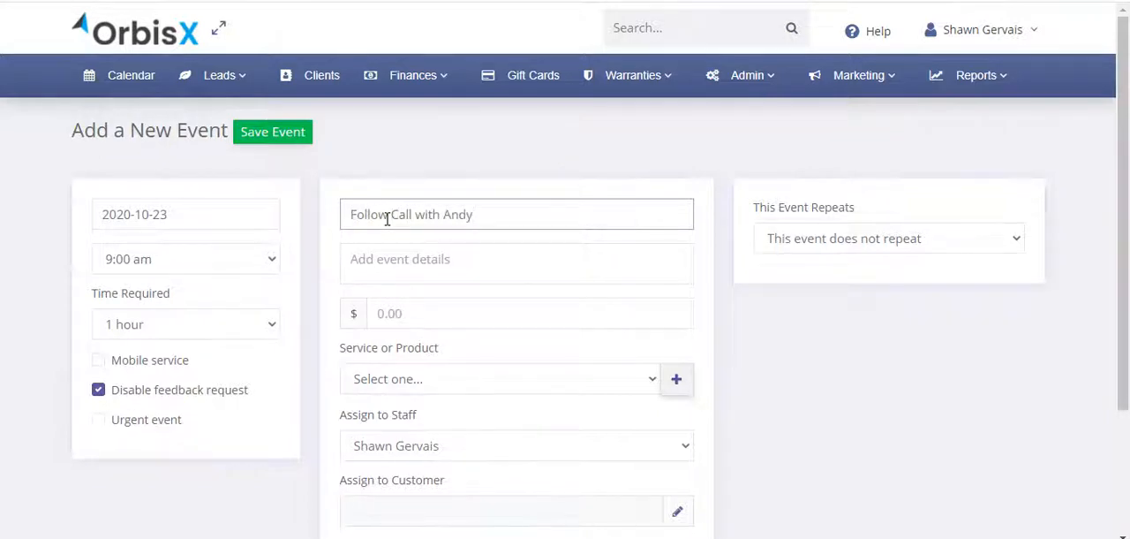
Step: Enter event details saying to call the contact, including the contact's phone number
click(402, 258)
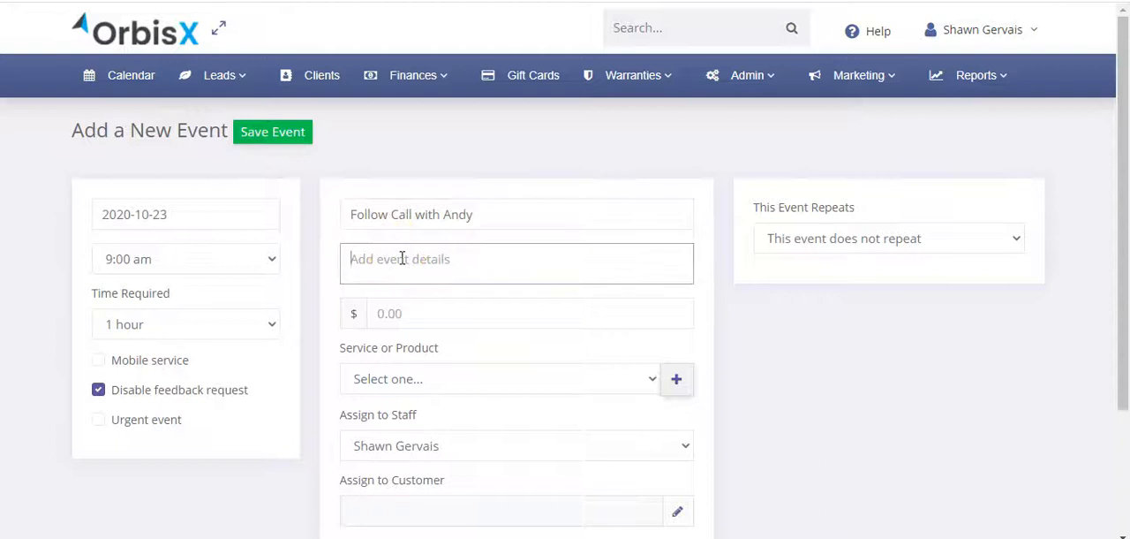
text(Call a)
key(BackSpace)
text(Andy 555-55)
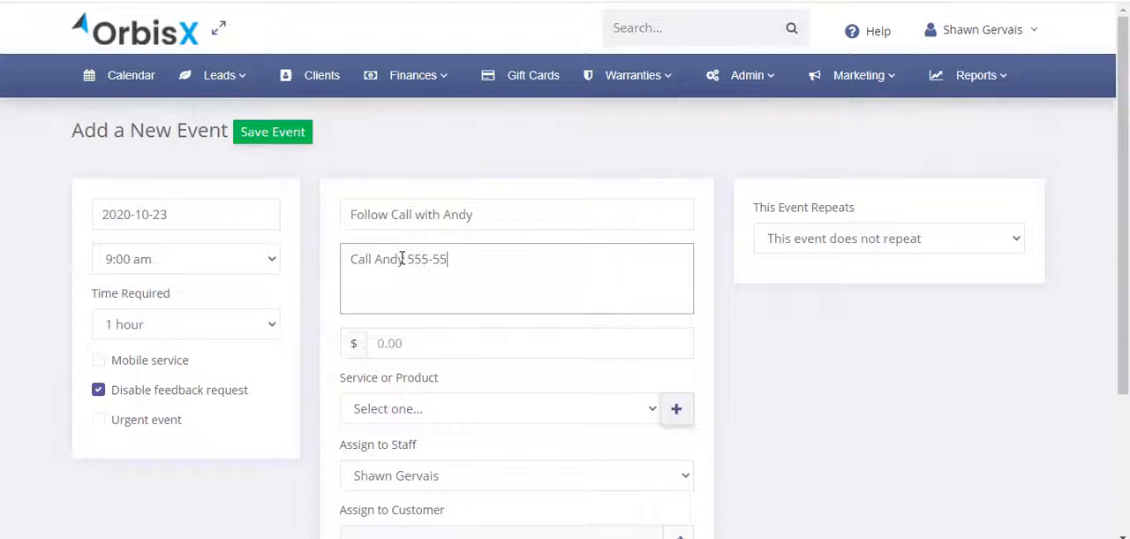
text(5-5555)
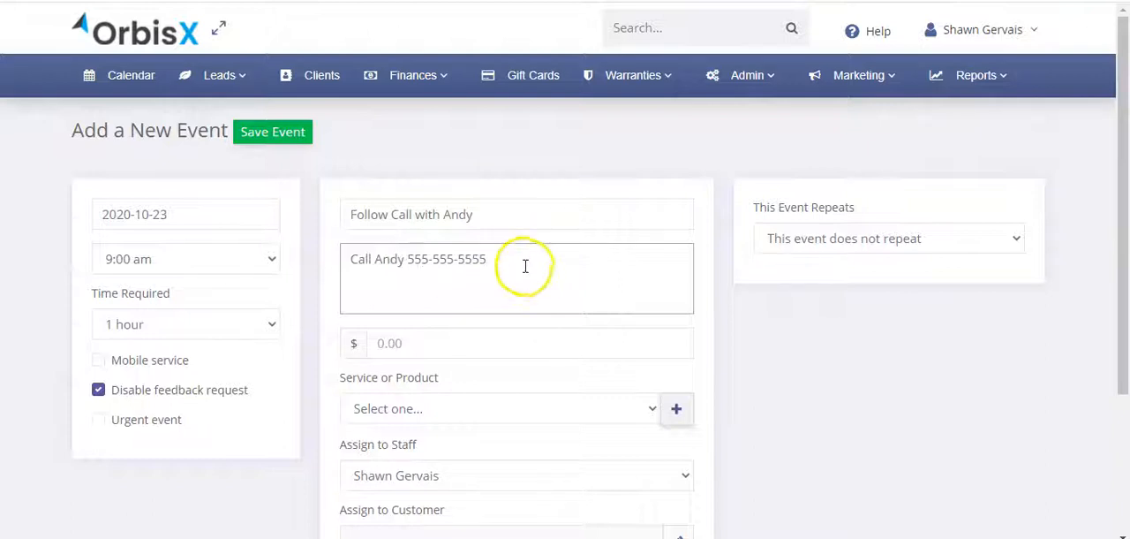
Step: Choose Detailing as the event's service or product
scroll(469, 334, down, 2)
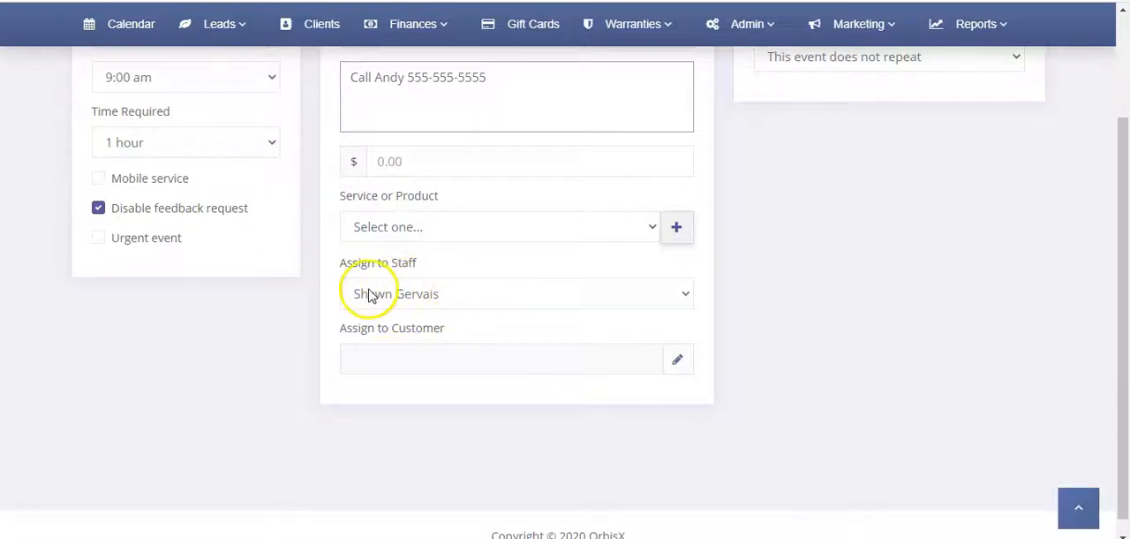
scroll(367, 292, up, 2)
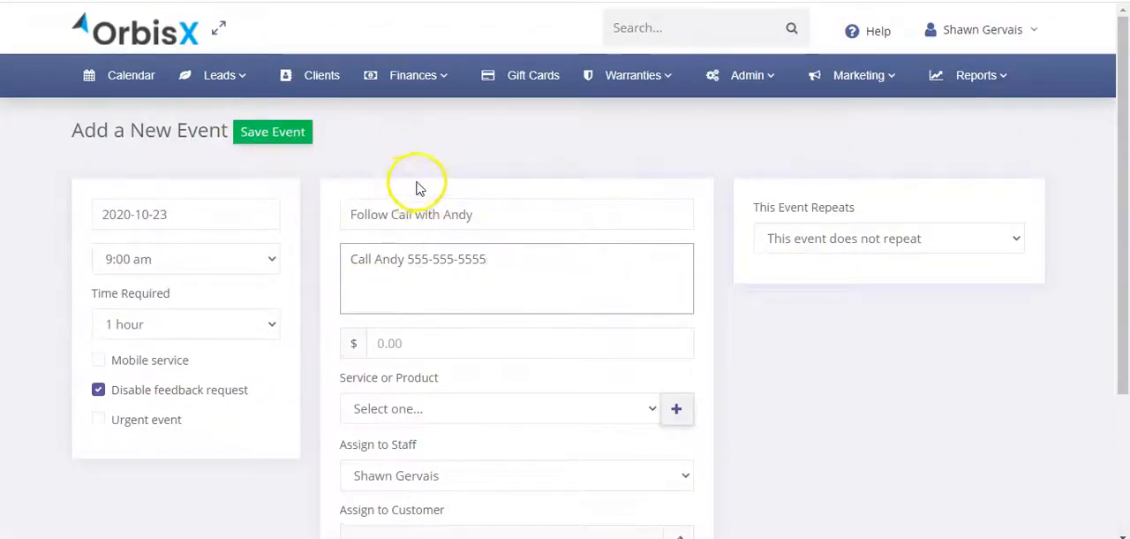
drag(483, 214, 356, 214)
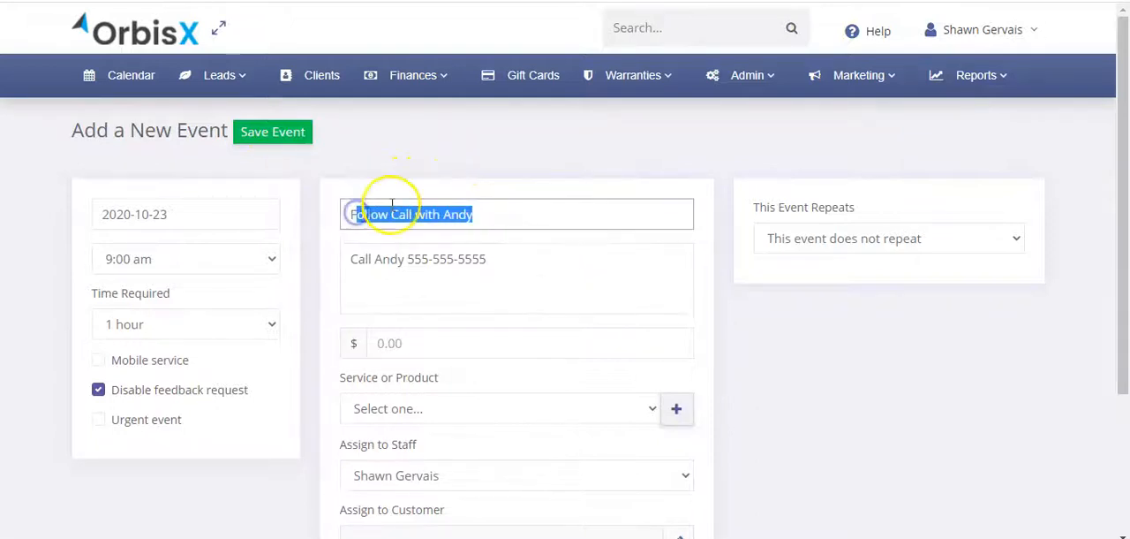
scroll(393, 200, down, 2)
click(579, 232)
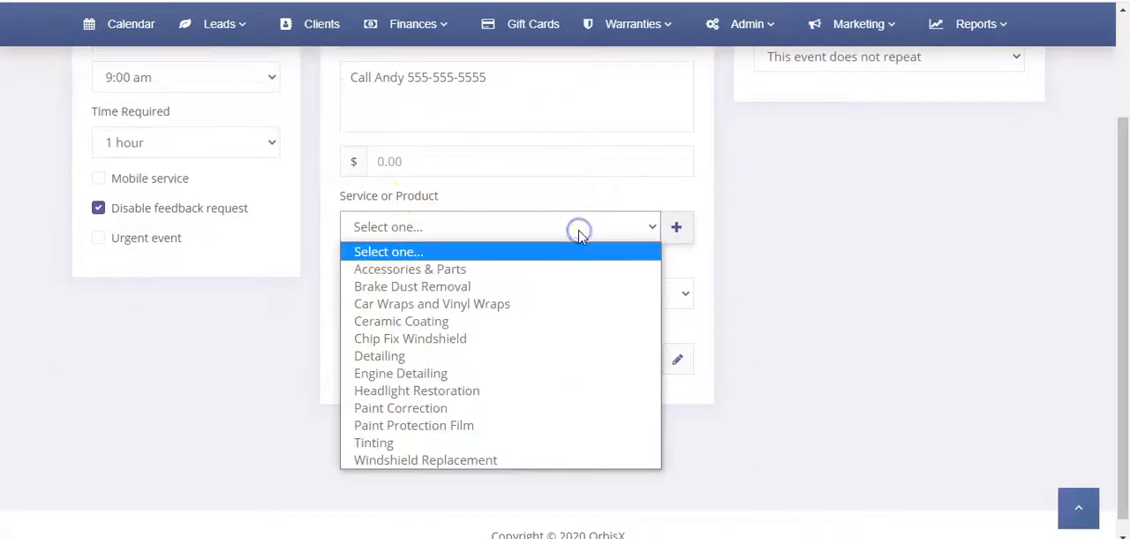
click(429, 354)
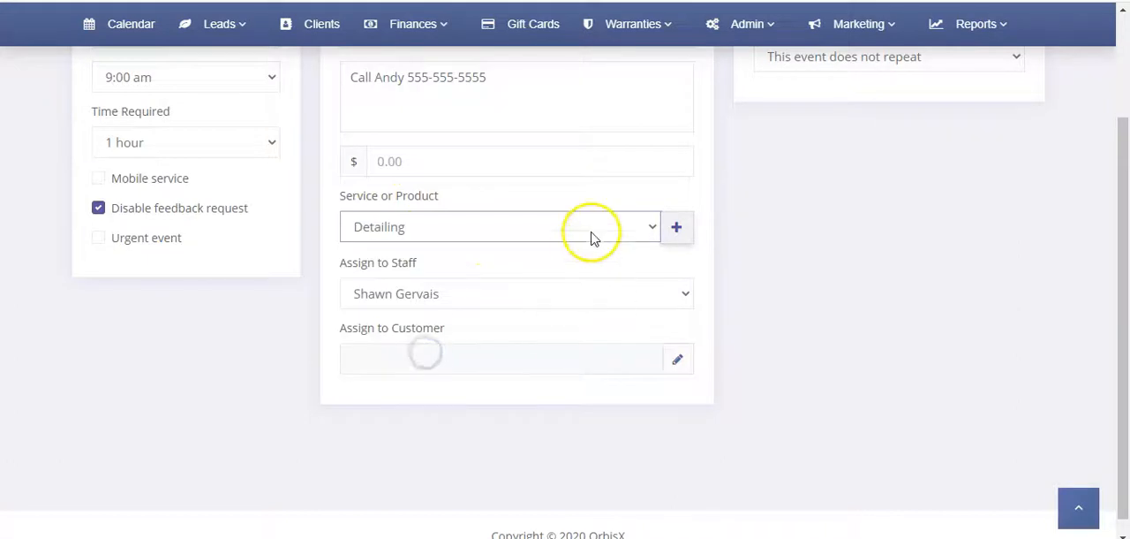
Step: Assign the event to the Test Company customer by searching for "test", and choose the customer's second listed vehicle
click(678, 362)
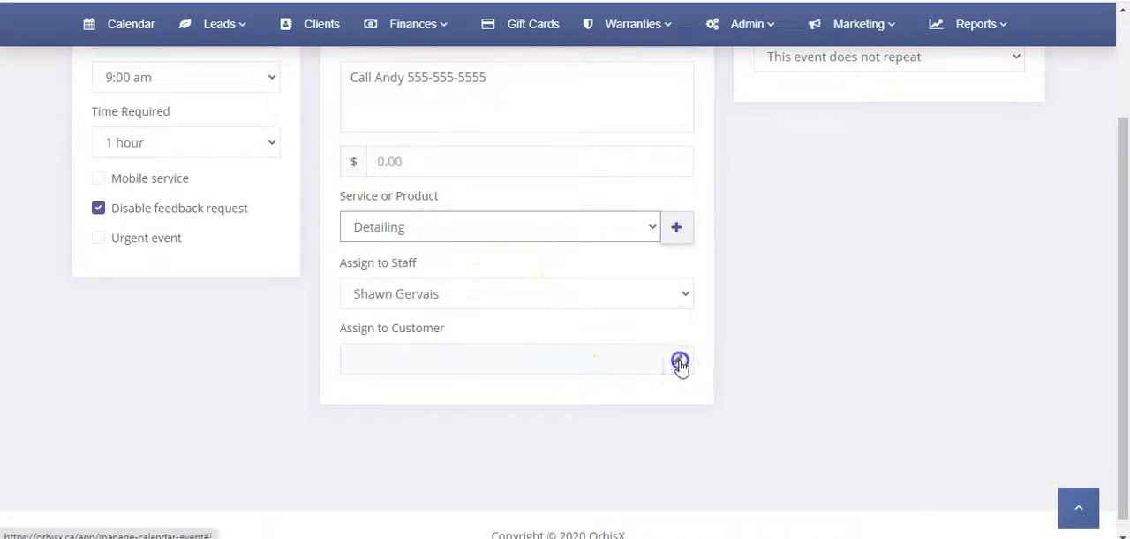
click(609, 359)
text(tes)
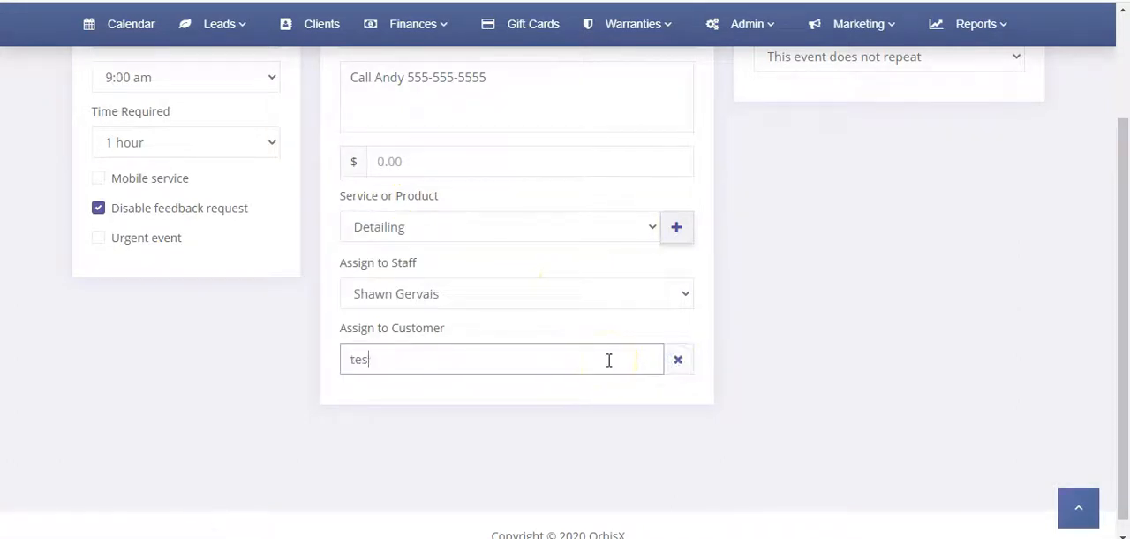
text(t)
click(396, 400)
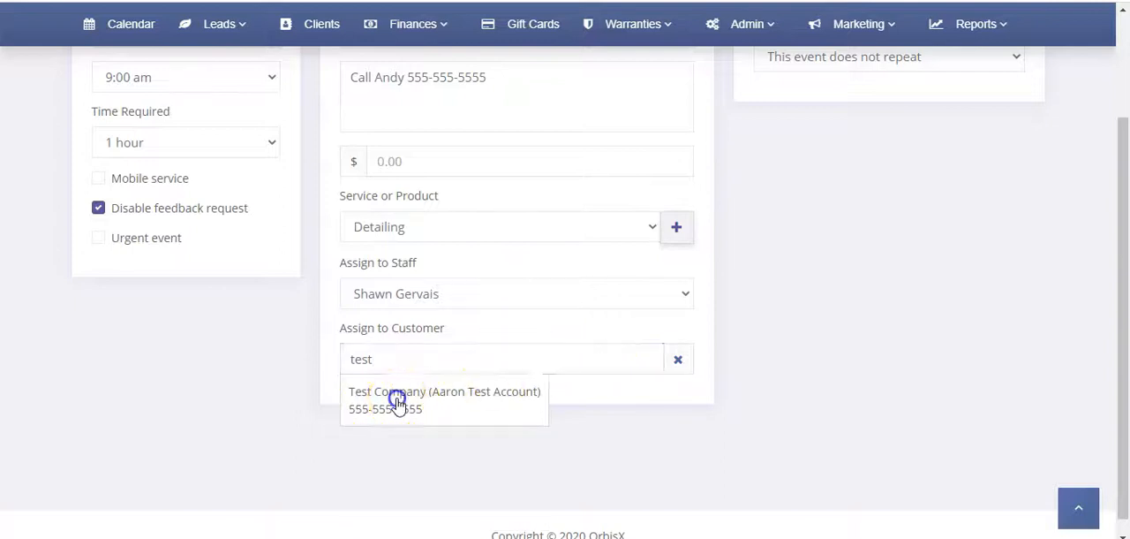
click(346, 451)
scroll(711, 340, up, 2)
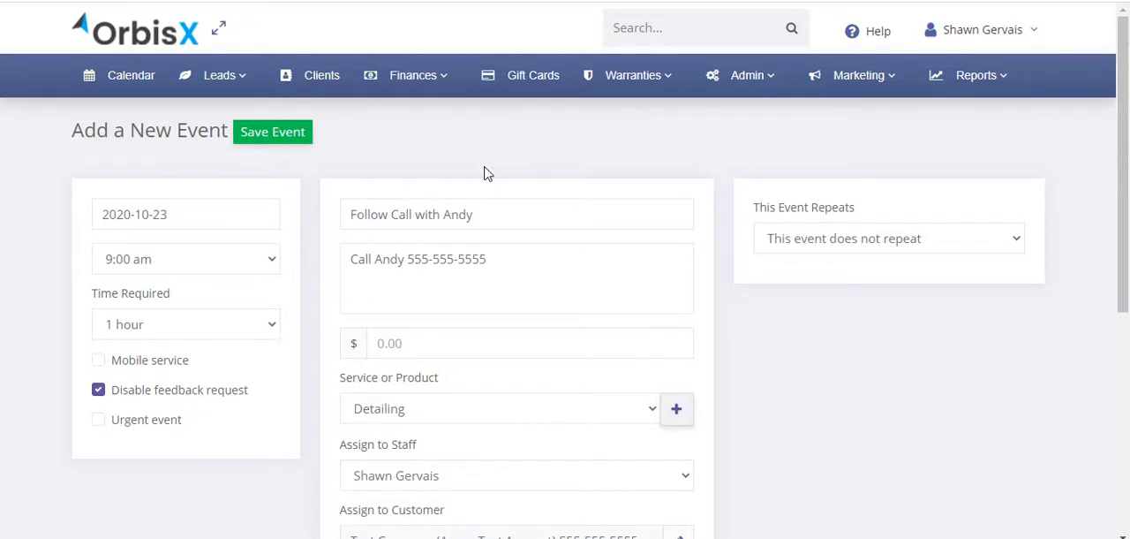
click(675, 410)
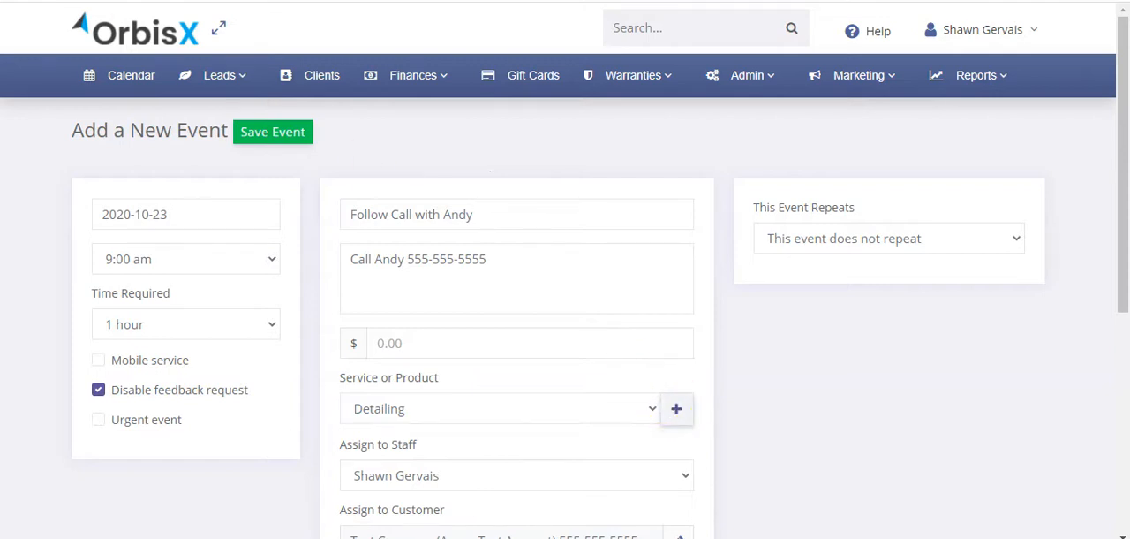